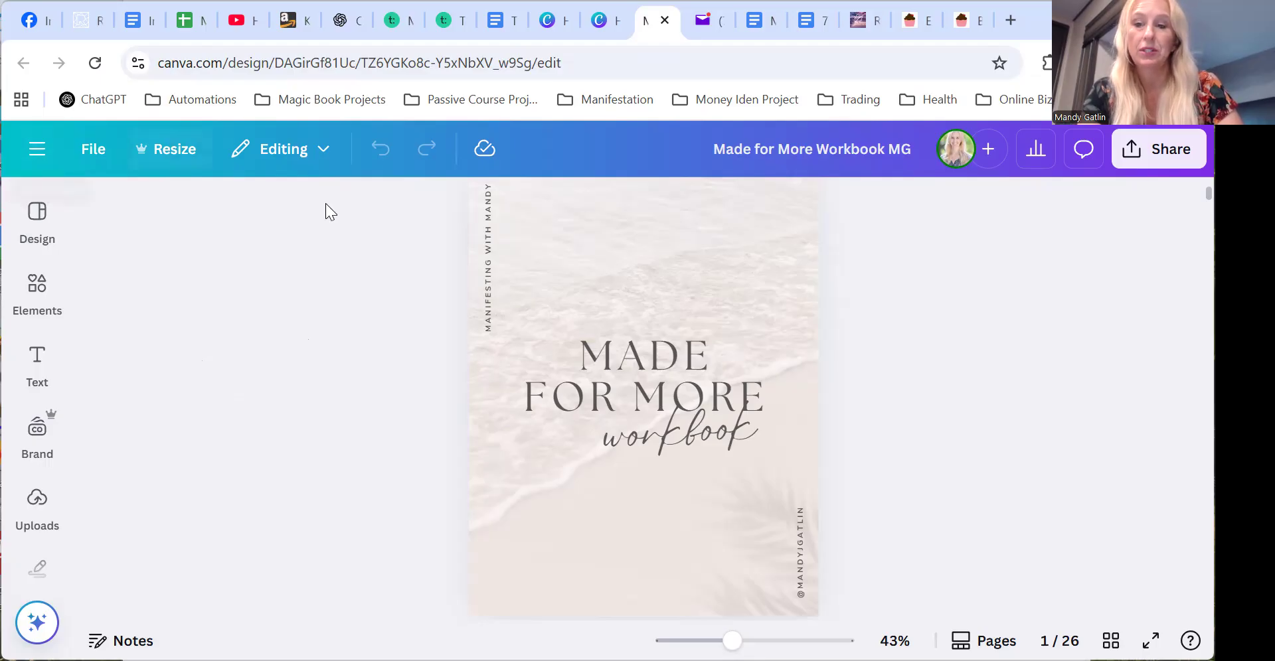
left_click(39, 229)
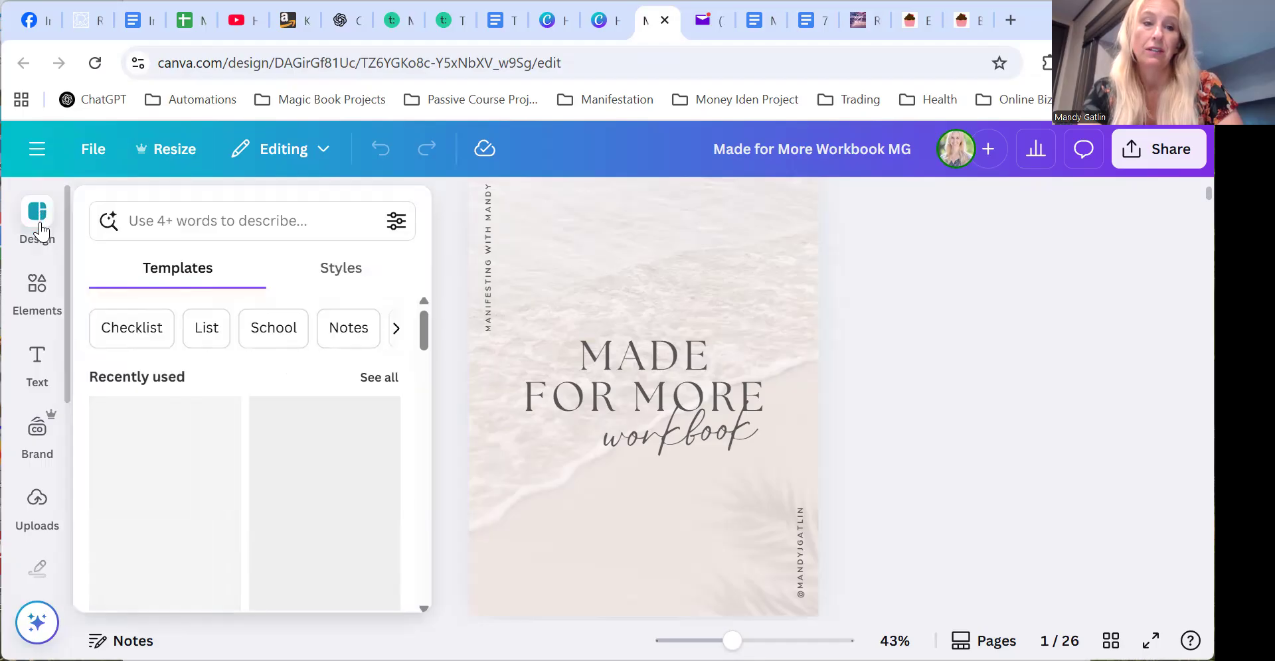
left_click(37, 501)
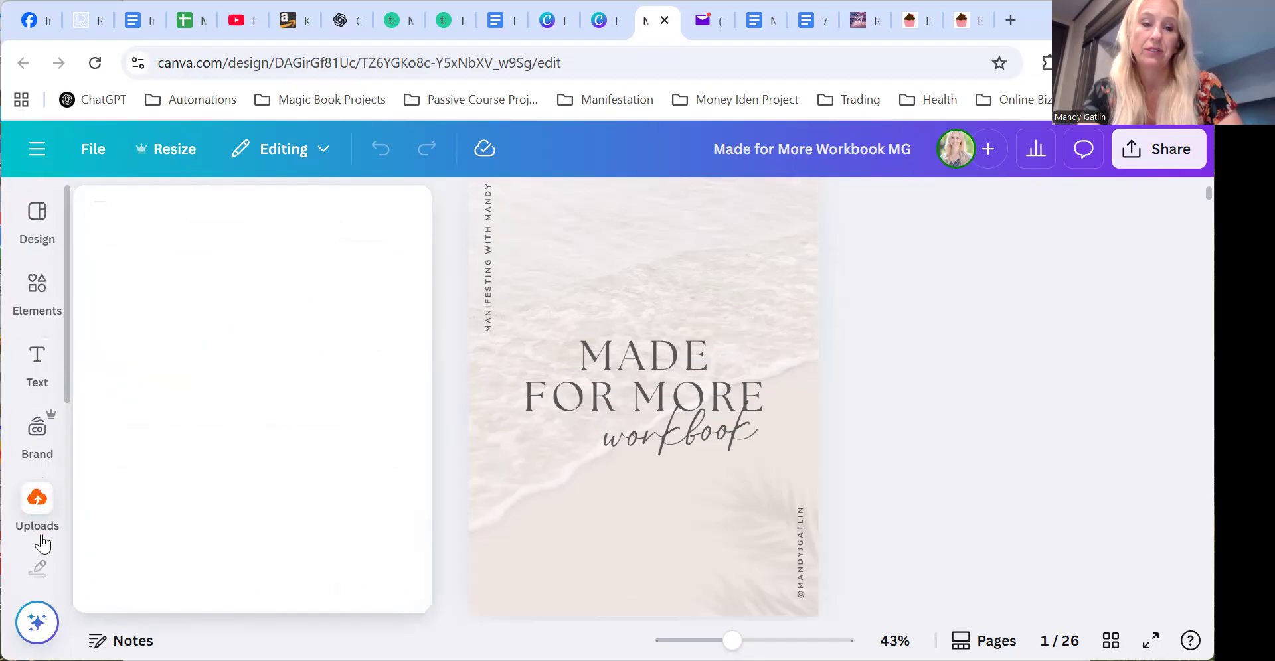
left_click(16, 458)
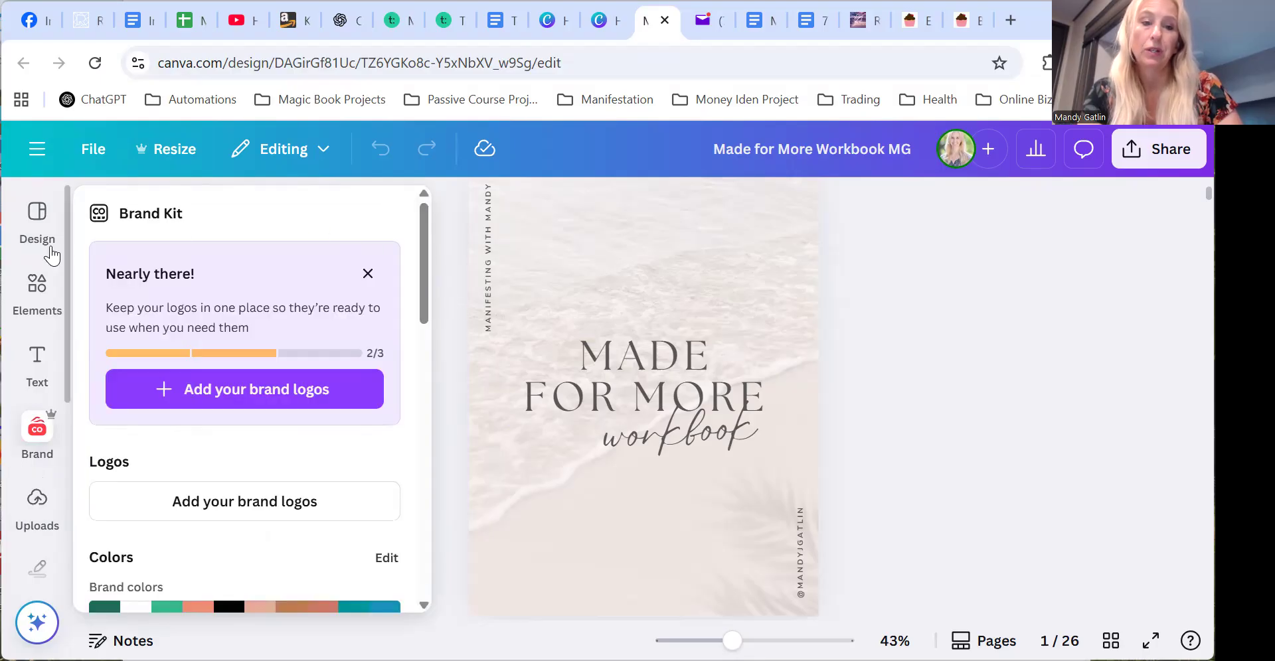
left_click(44, 228)
left_click(43, 228)
left_click(664, 369)
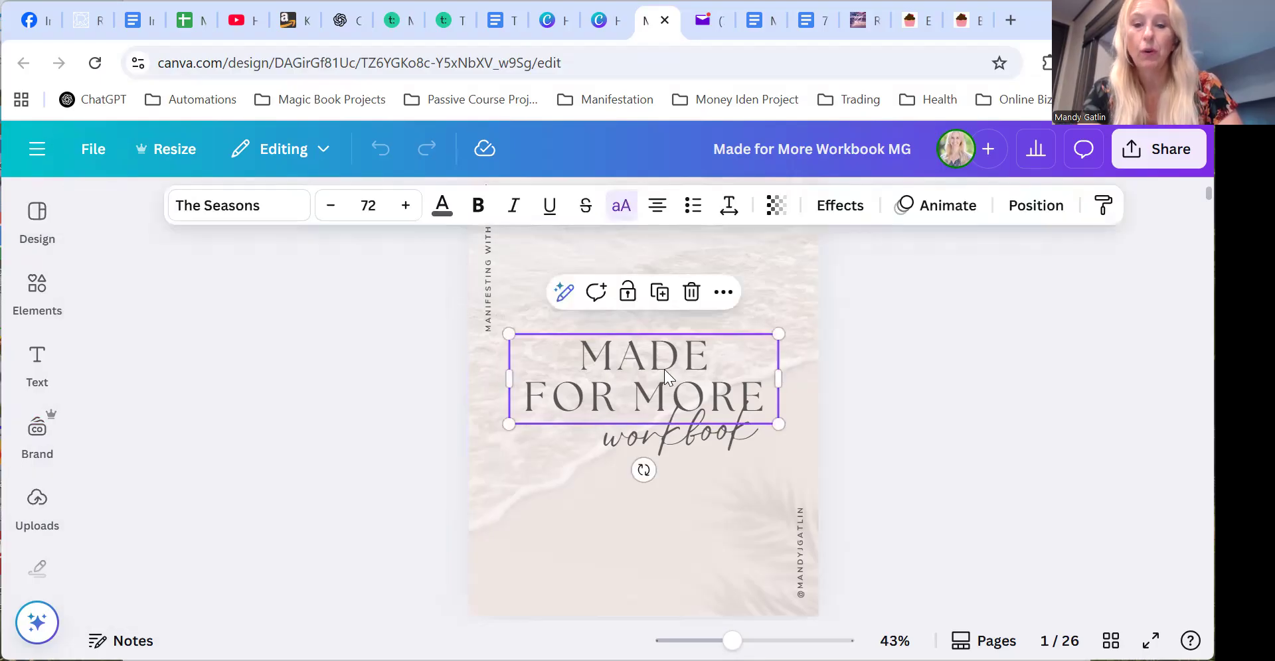
left_click(40, 296)
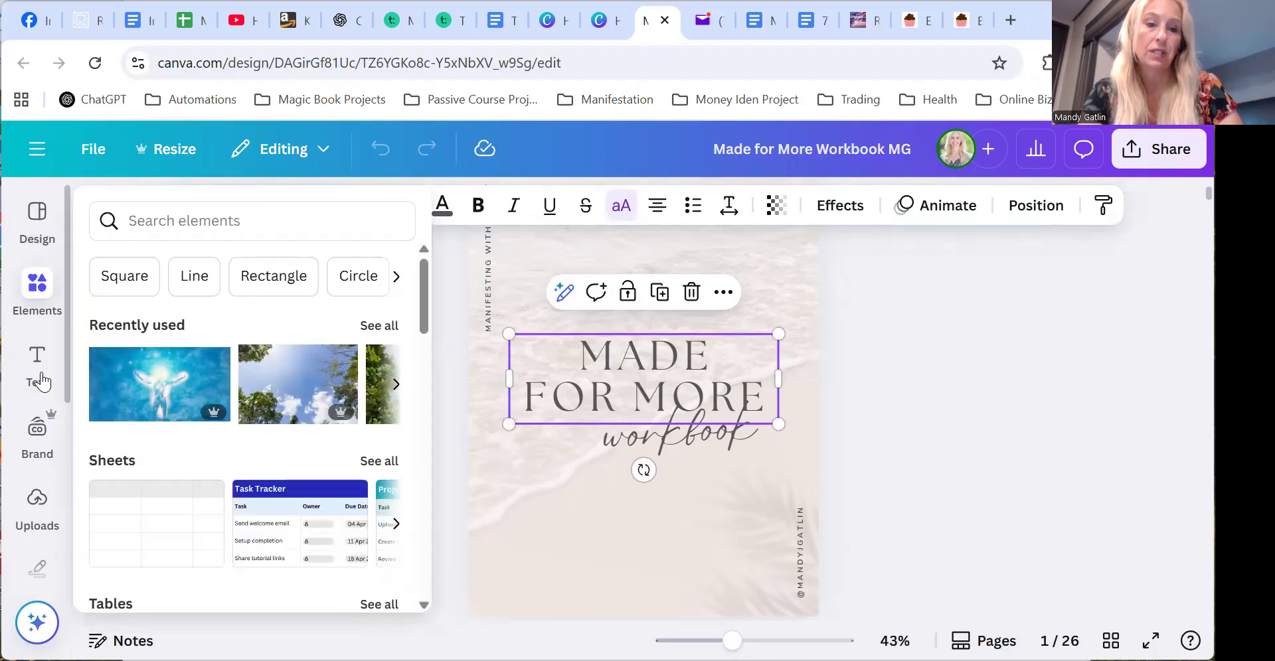
Step: Add a text box to the cover page and set its font size to 31
left_click(41, 379)
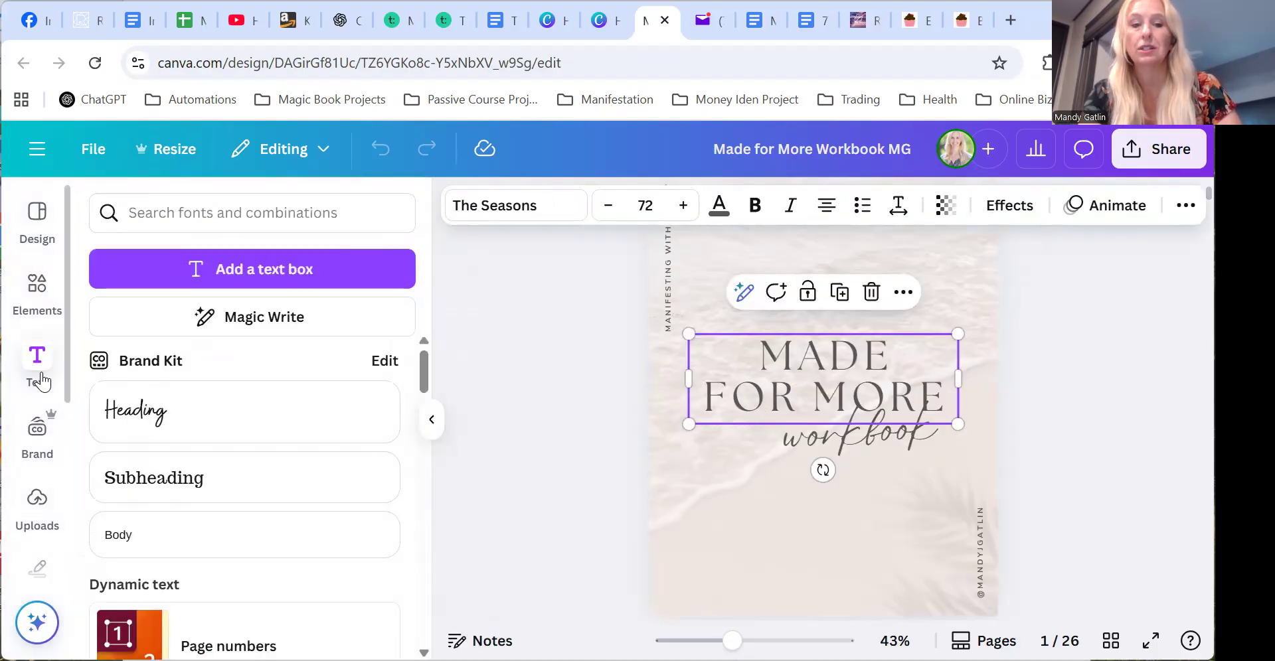
left_click(232, 271)
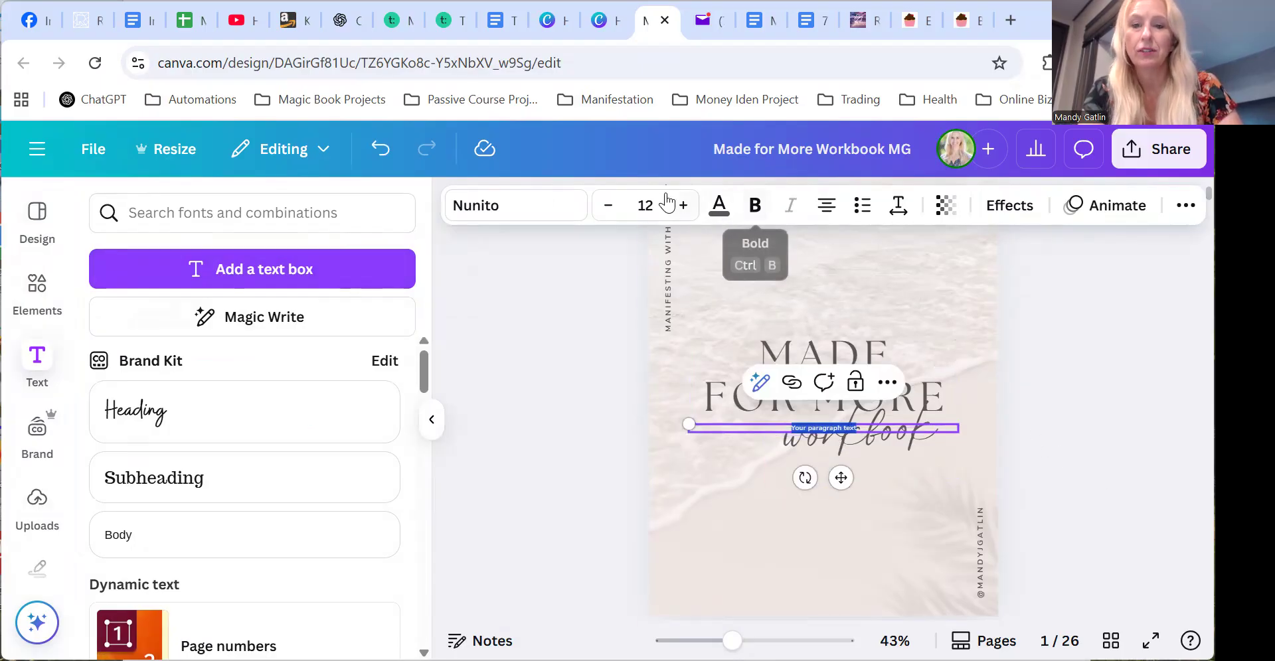
left_click(684, 207)
left_click(684, 207)
left_click(684, 207)
left_click(684, 207)
left_click(684, 207)
left_click(684, 207)
left_click(684, 207)
left_click(684, 207)
left_click(684, 207)
left_click(684, 207)
left_click(684, 208)
left_click(684, 207)
left_click(684, 207)
left_click(684, 207)
left_click(684, 207)
left_click(684, 207)
left_click(684, 207)
left_click(684, 207)
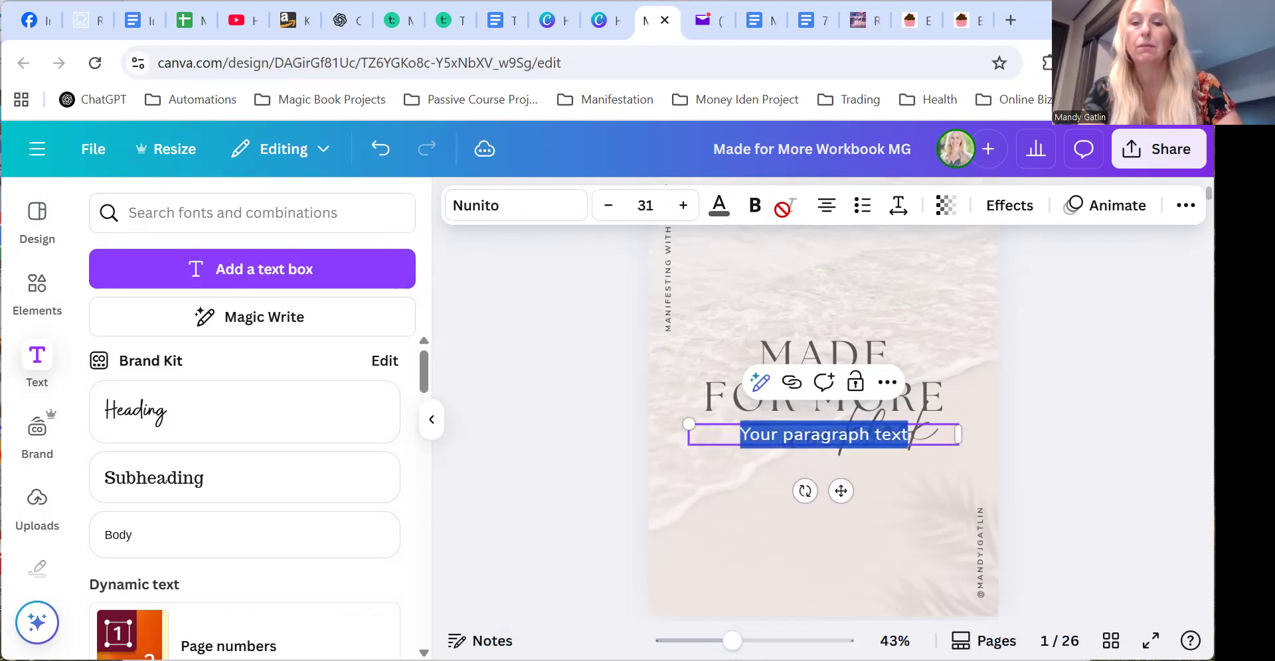
Step: Make the new cover text bold and blue using the brand colors, and move it below the word "workbook"
left_click(752, 210)
left_click(719, 206)
left_click(199, 571)
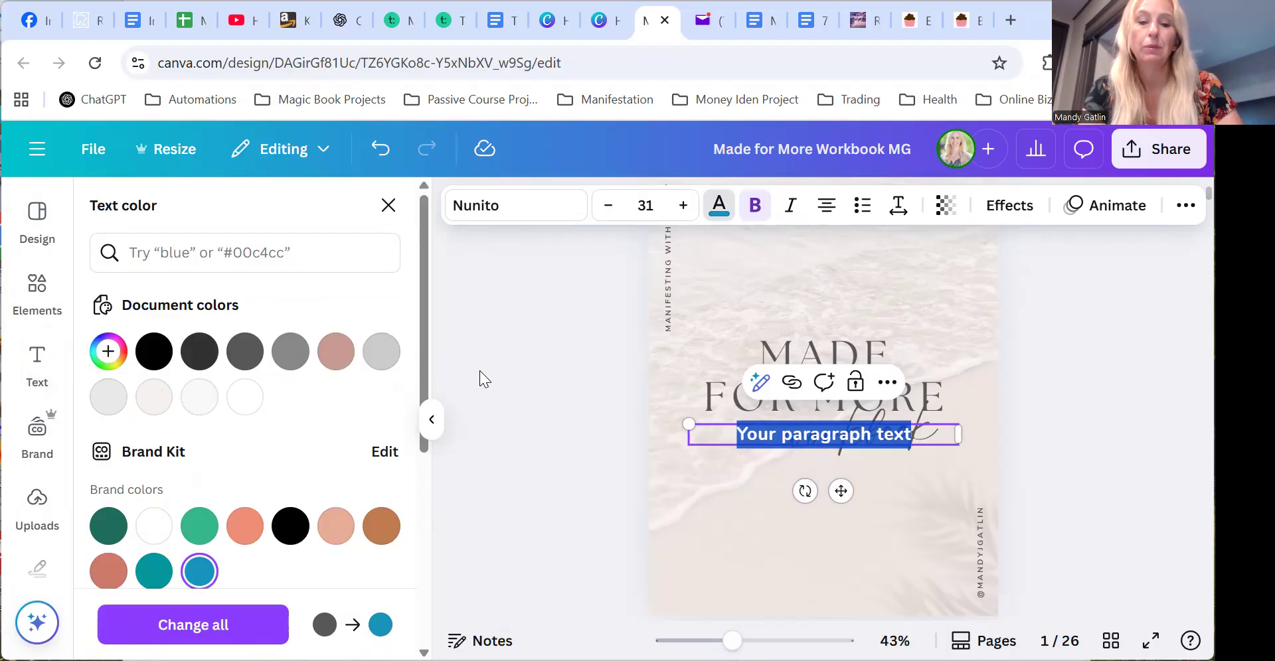
key("Escape")
left_click(565, 382)
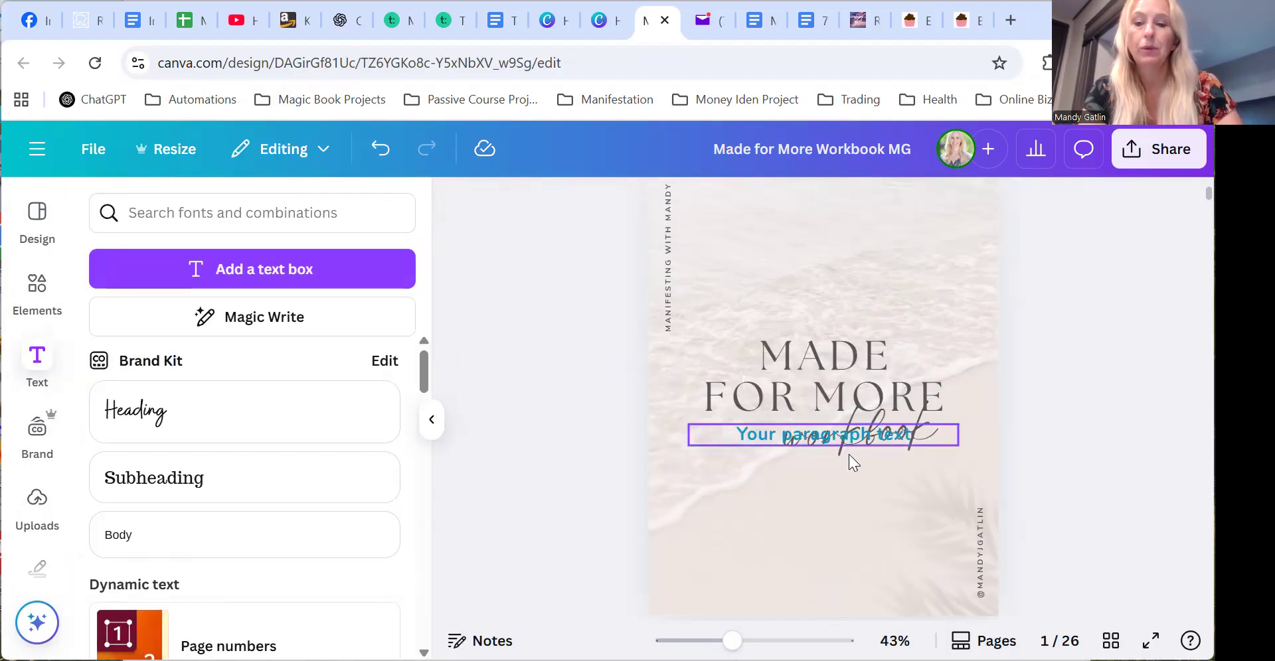
left_click_drag(780, 433, 783, 486)
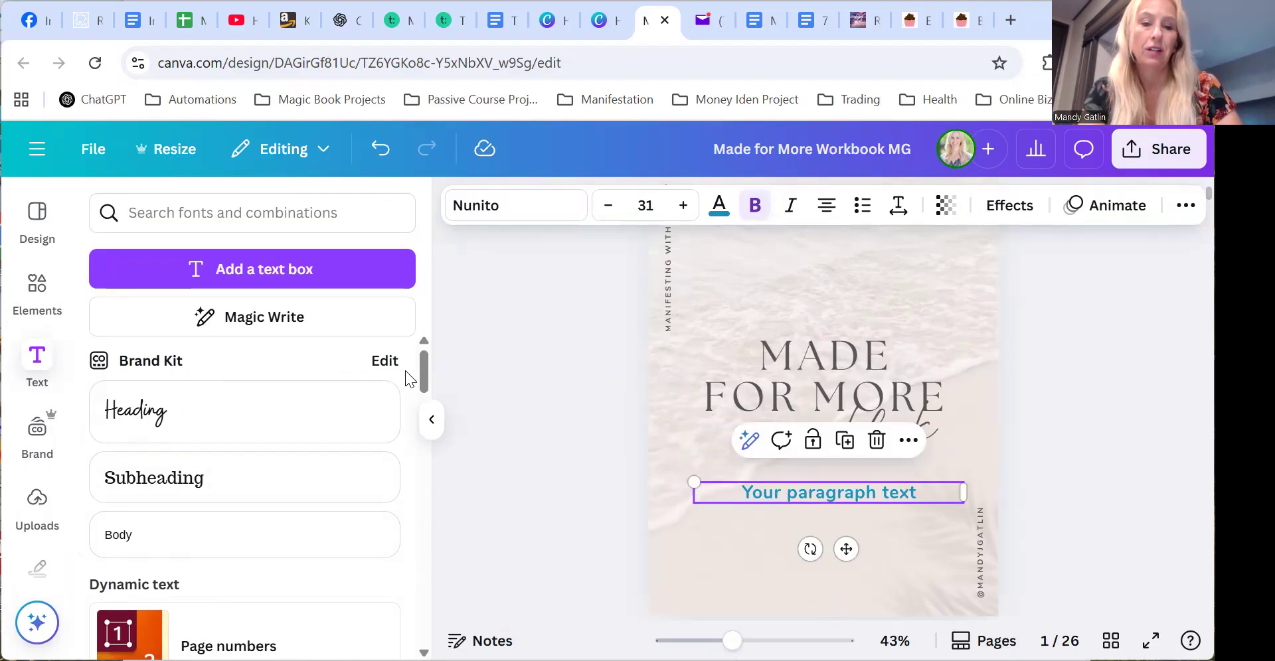
Step: Change the font of the new cover text to Neue Machina
left_click_drag(421, 347, 429, 523)
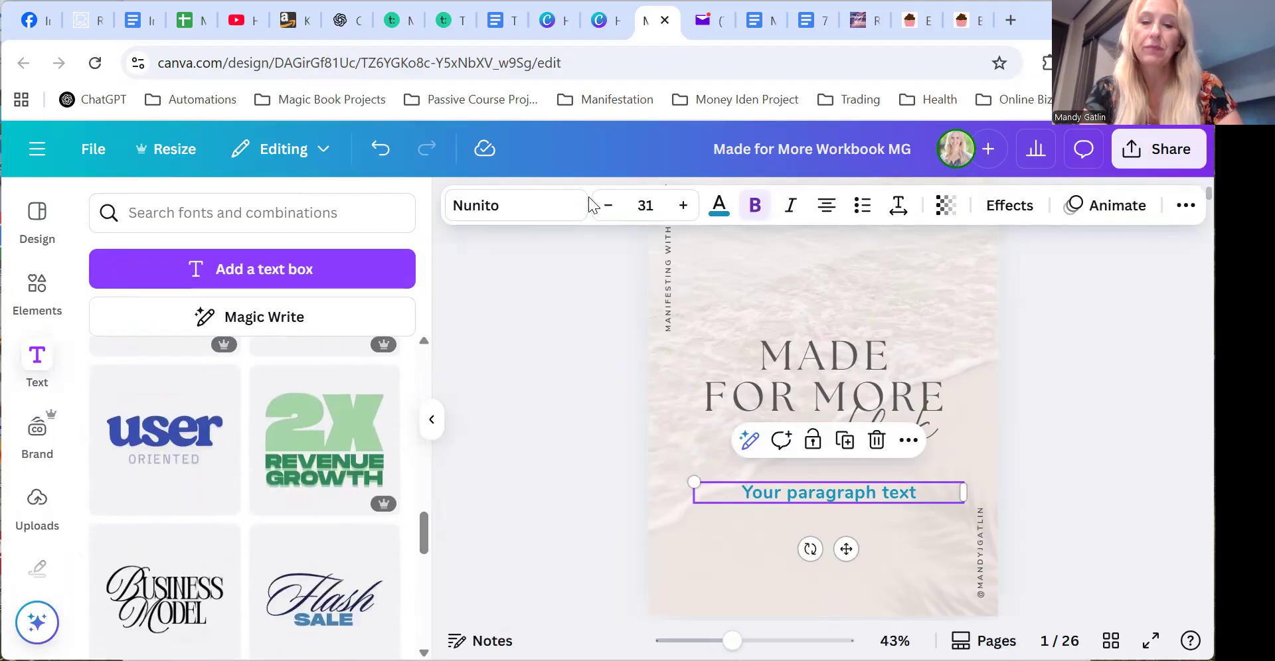
left_click(556, 211)
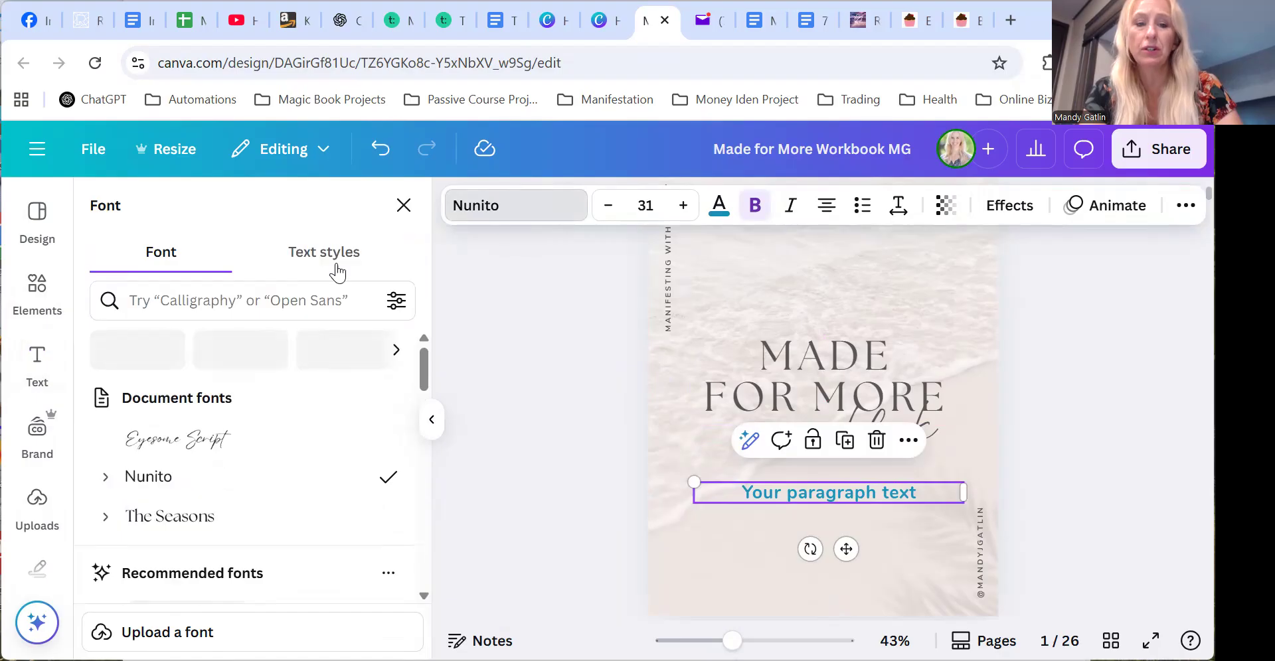
left_click_drag(426, 363, 423, 414)
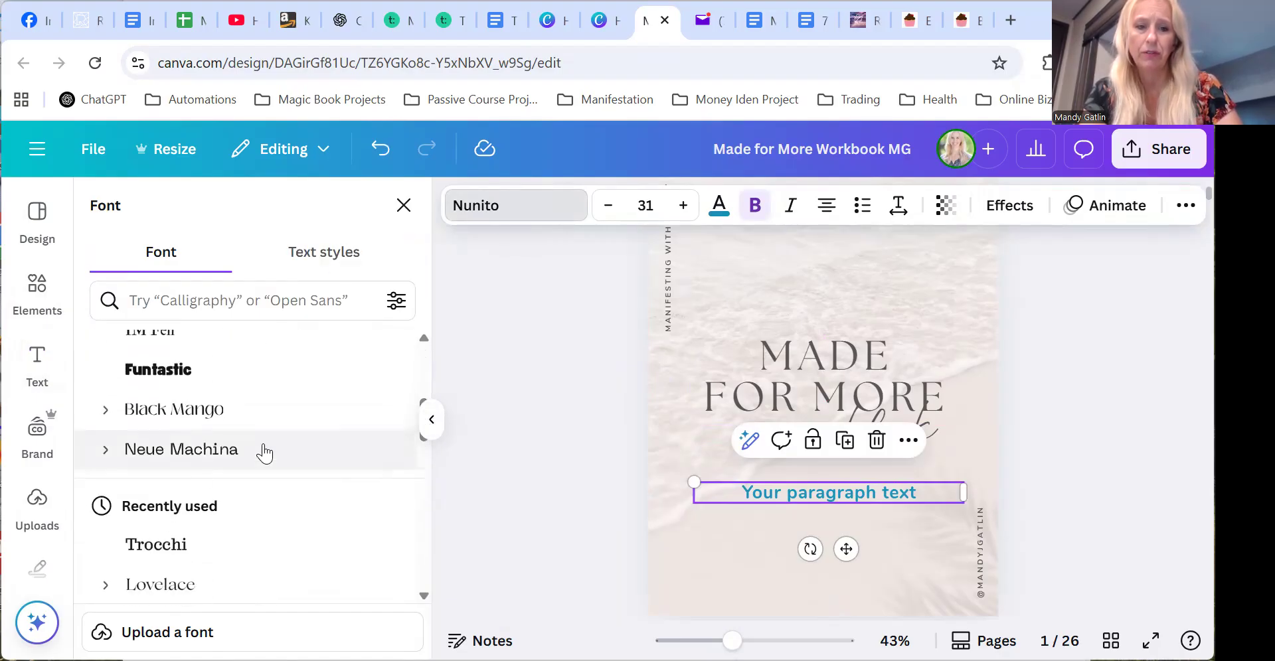
left_click(198, 455)
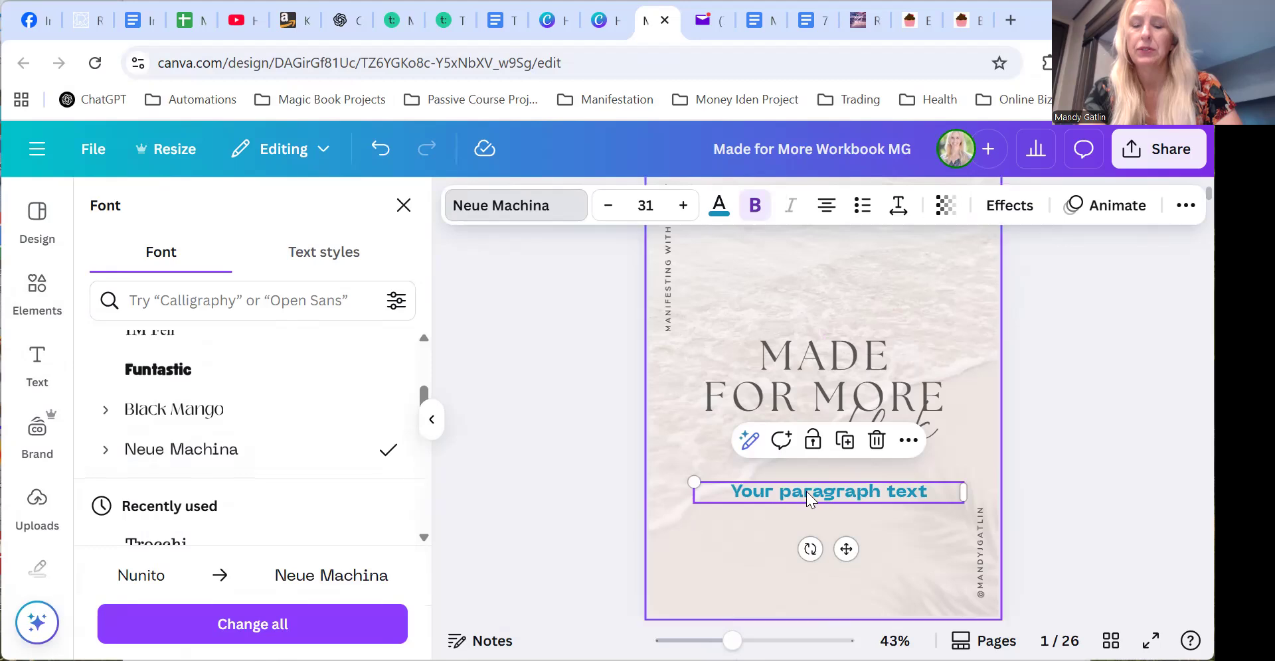
Step: Delete the placeholder text box from the cover page
double_click(906, 492)
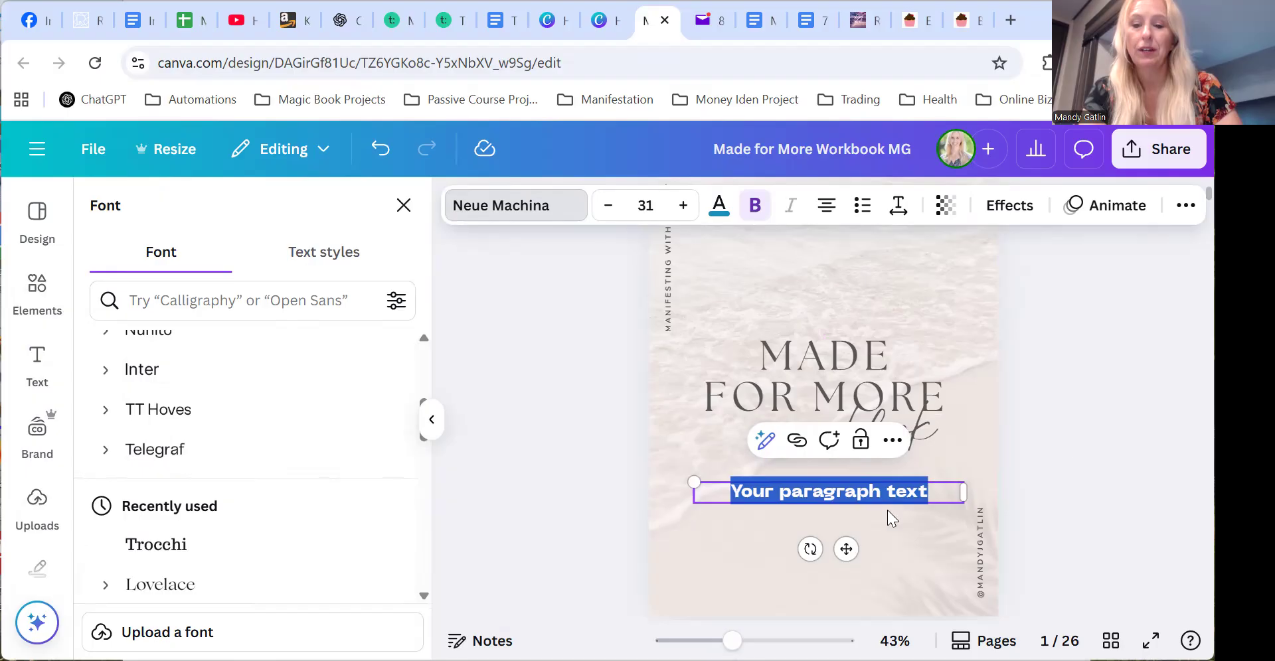
left_click(1089, 468)
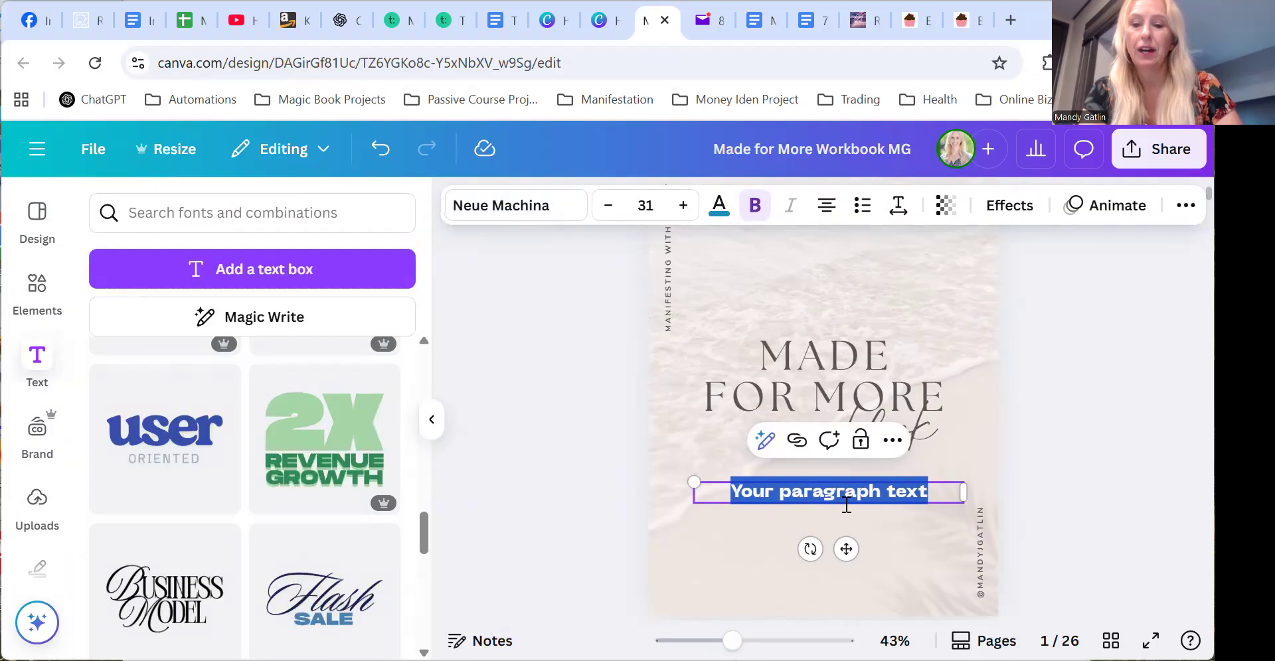
key("Delete")
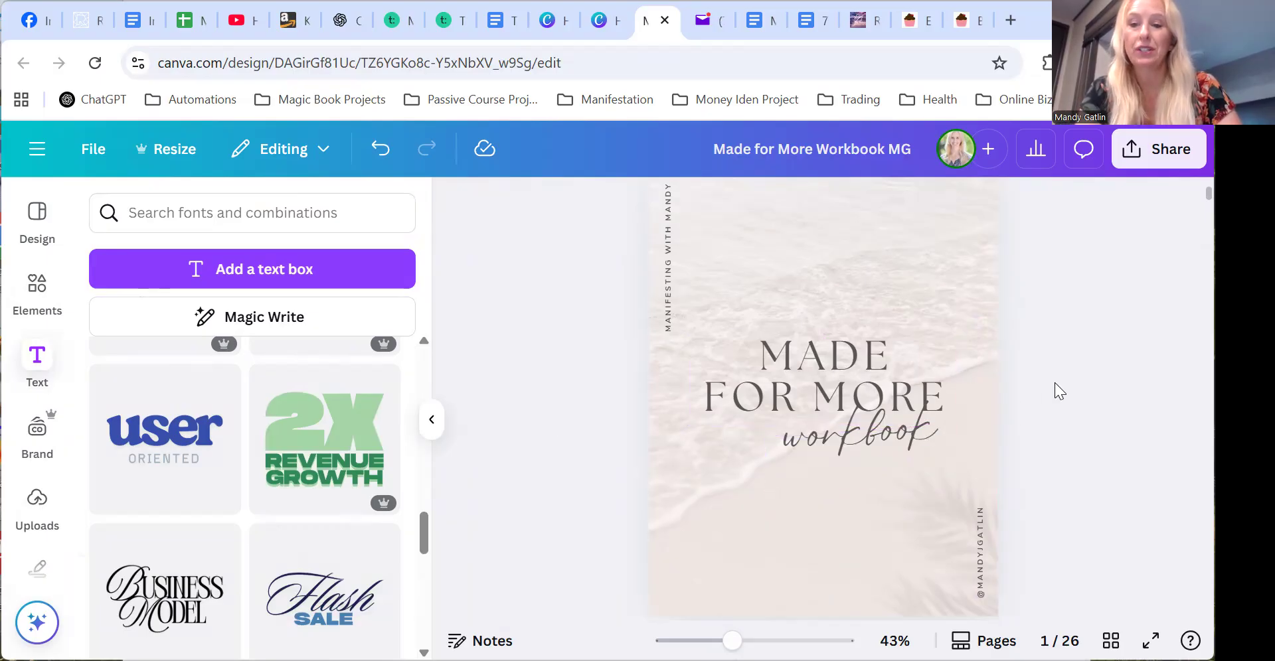
Step: On the Contents page, change the "MODULE 2" heading to "DAY 2"
scroll(1072, 372, "down", 3)
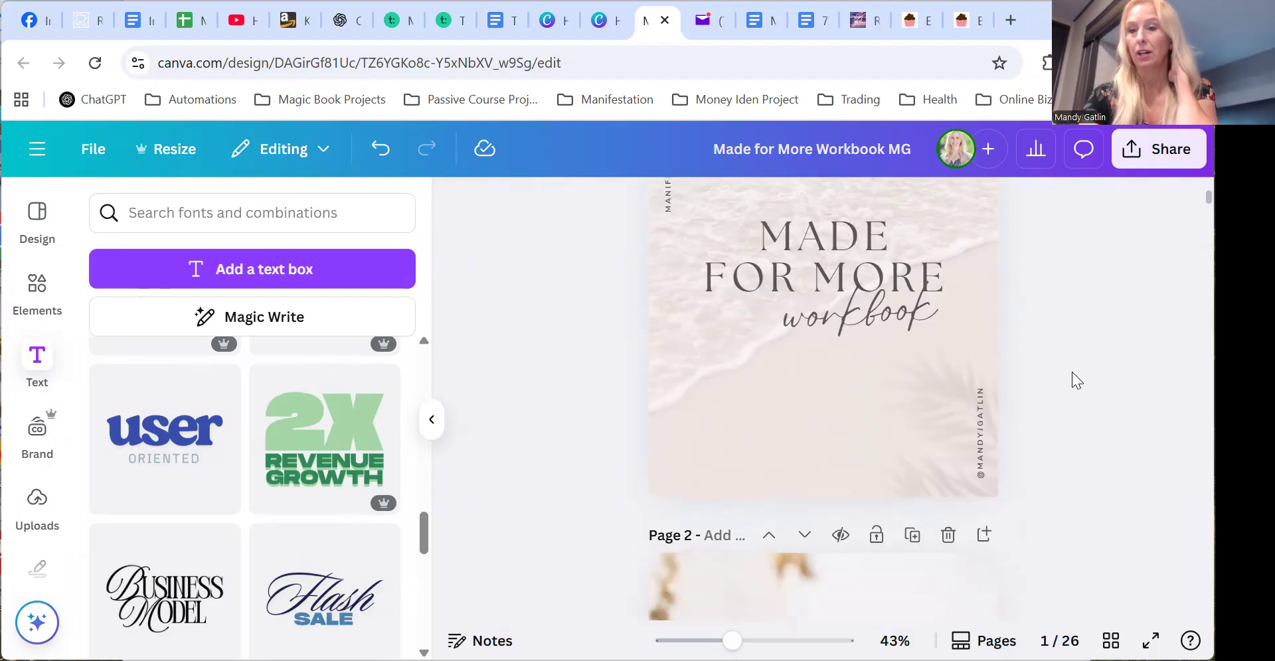
scroll(1072, 372, "down", 10)
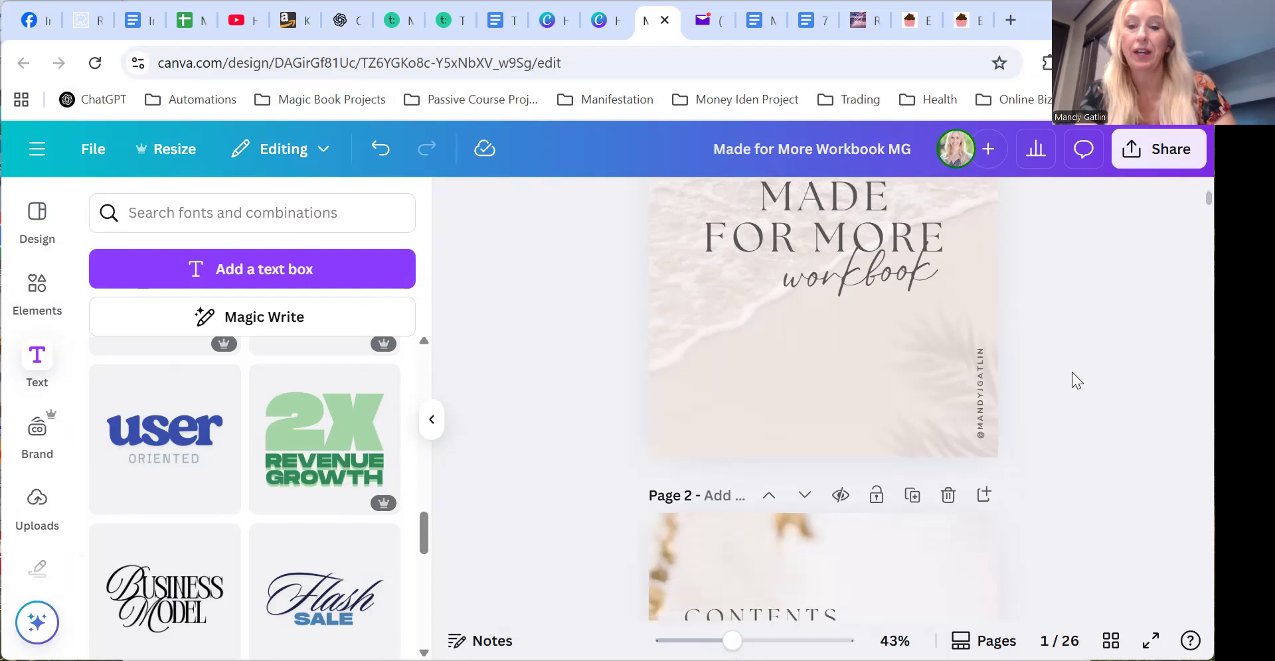
scroll(1072, 372, "down", 2)
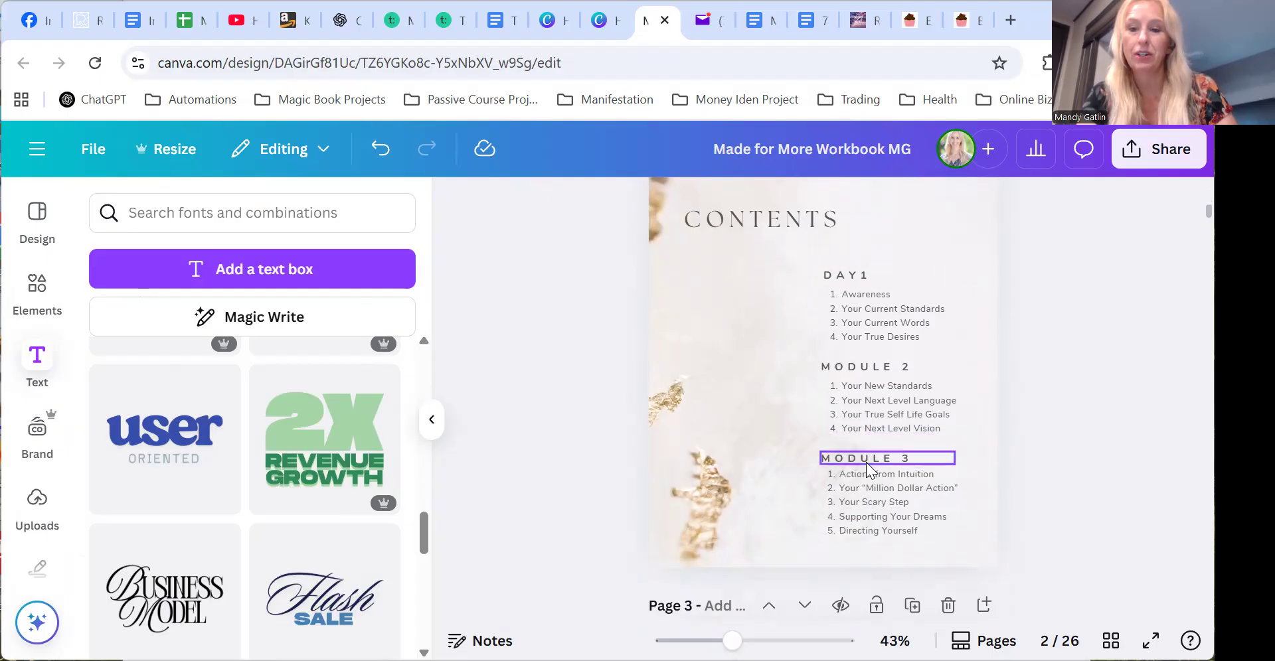
left_click(876, 371)
double_click(878, 372)
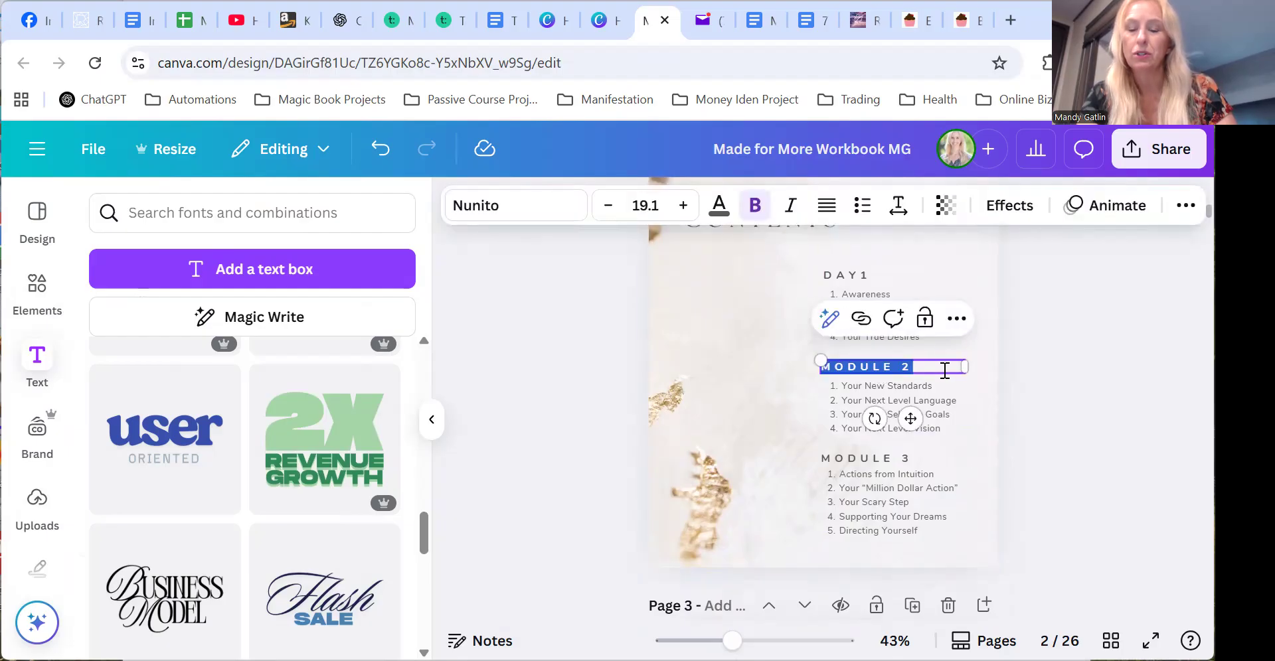
type("DAY")
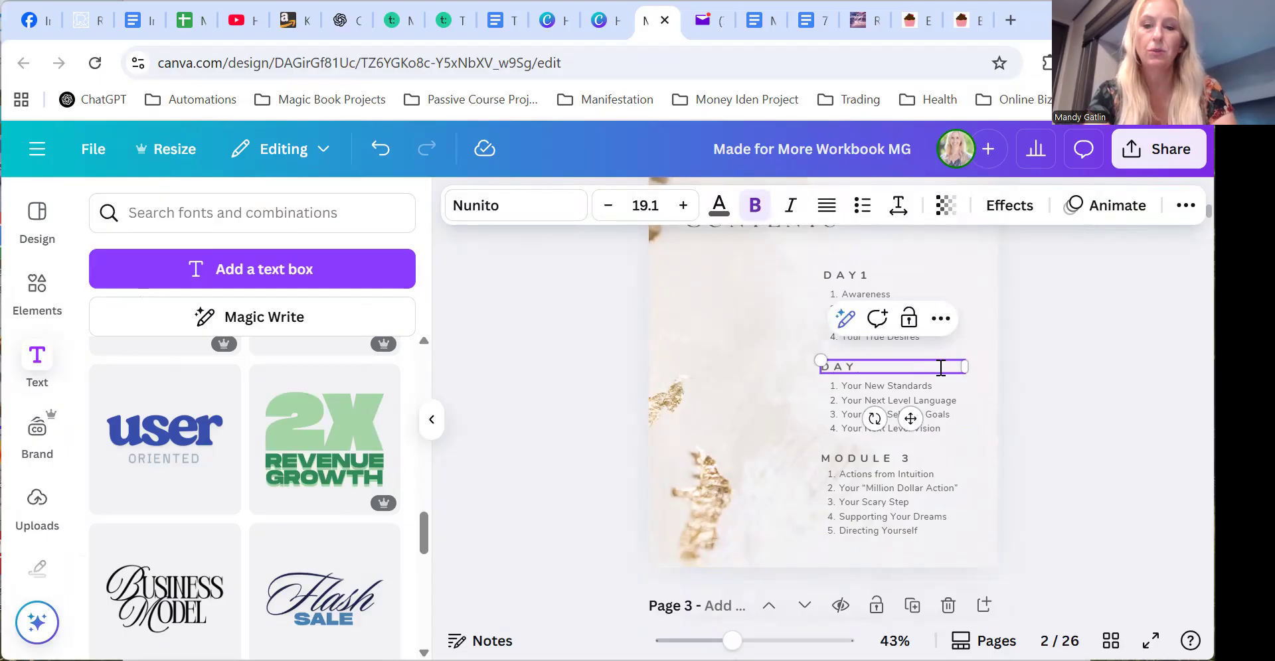
type("2")
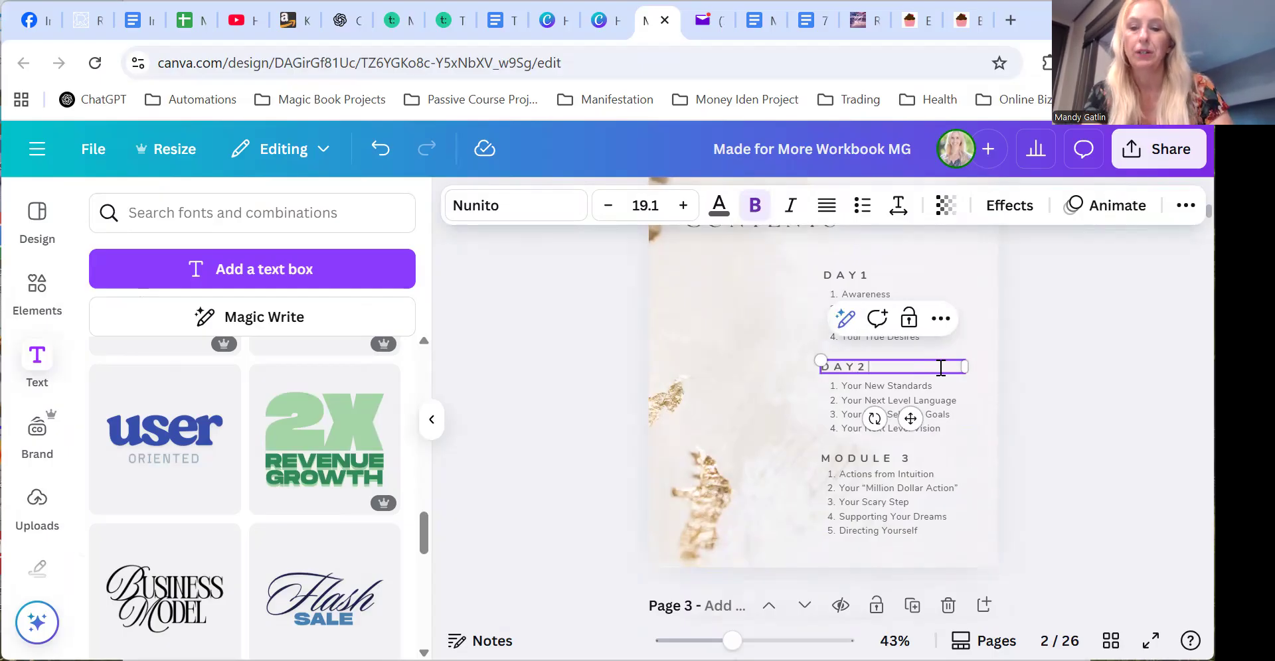
key("BackSpace")
type(" 2")
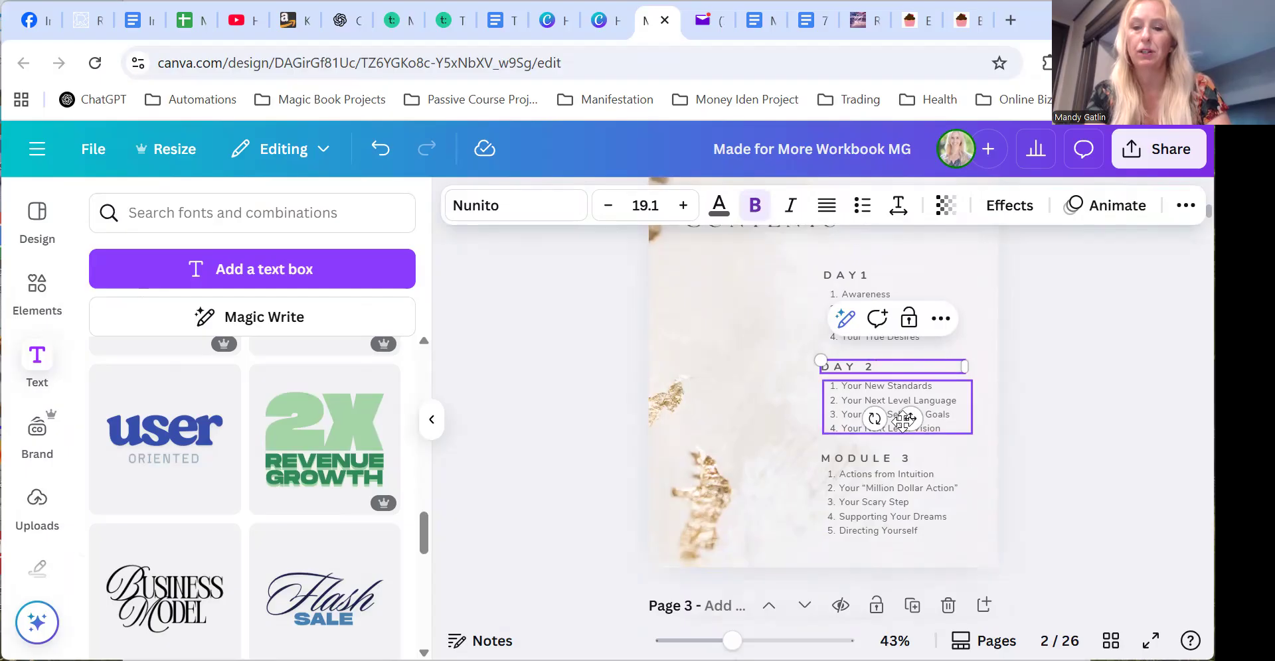
Step: Change the "MODULE 3" heading on the Contents page to "DAY 3"
double_click(881, 458)
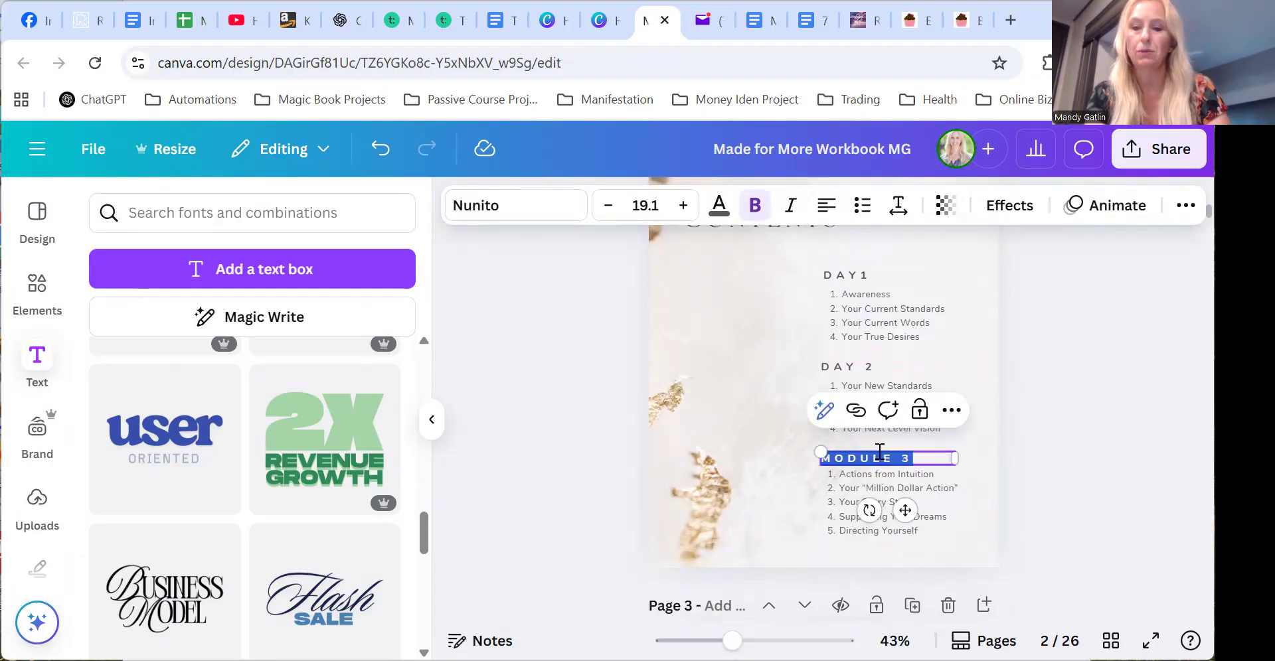
type("DAY 3")
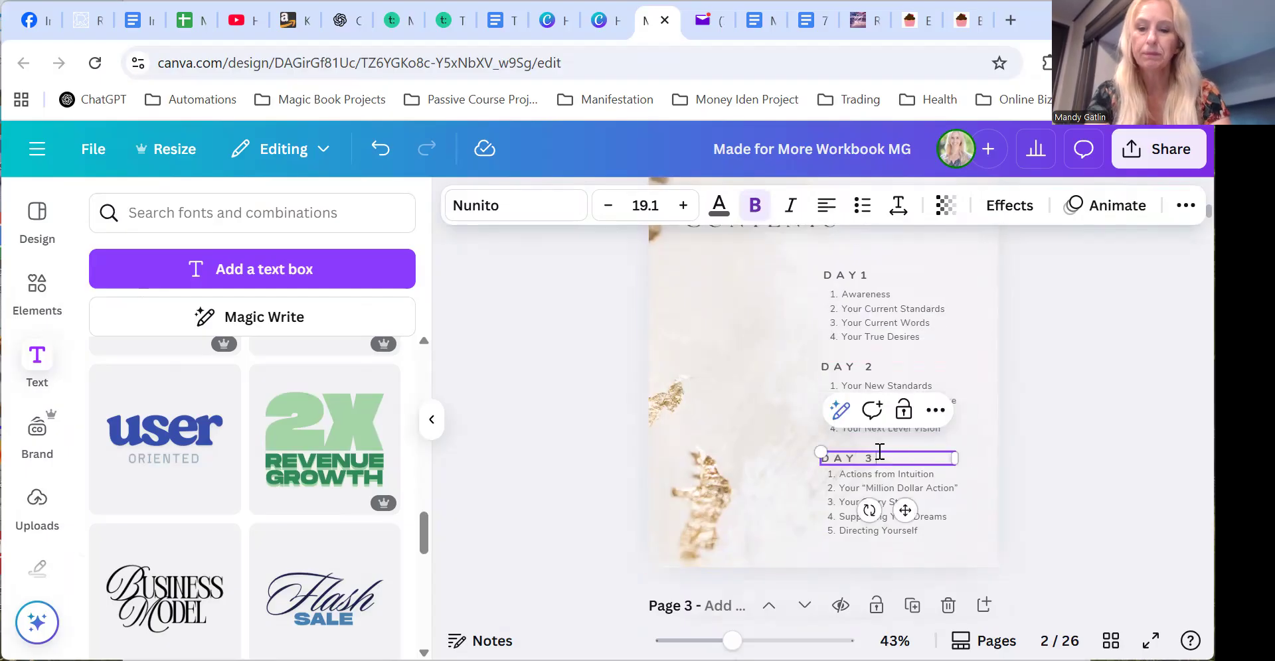
left_click(1078, 367)
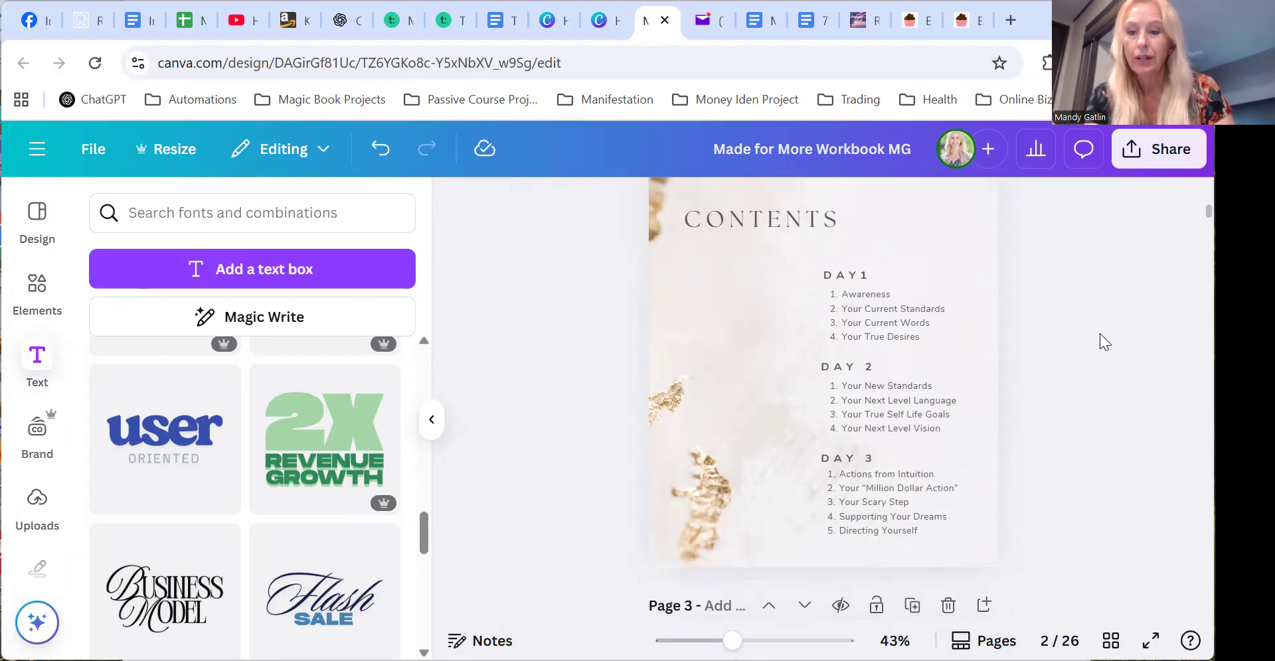
Step: Review the Introduction page, the text of the "Hello!" welcome page and the "Day 1: Awareness" exercise page
scroll(1096, 472, "down", 1)
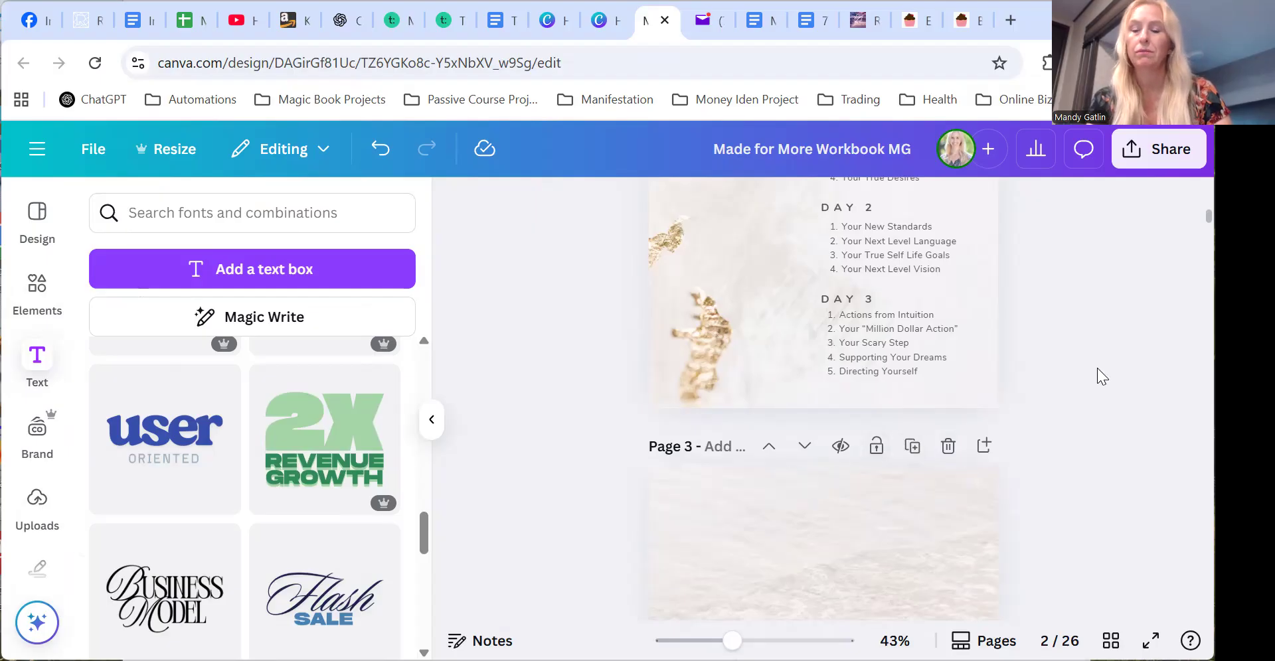
scroll(1096, 368, "down", 5)
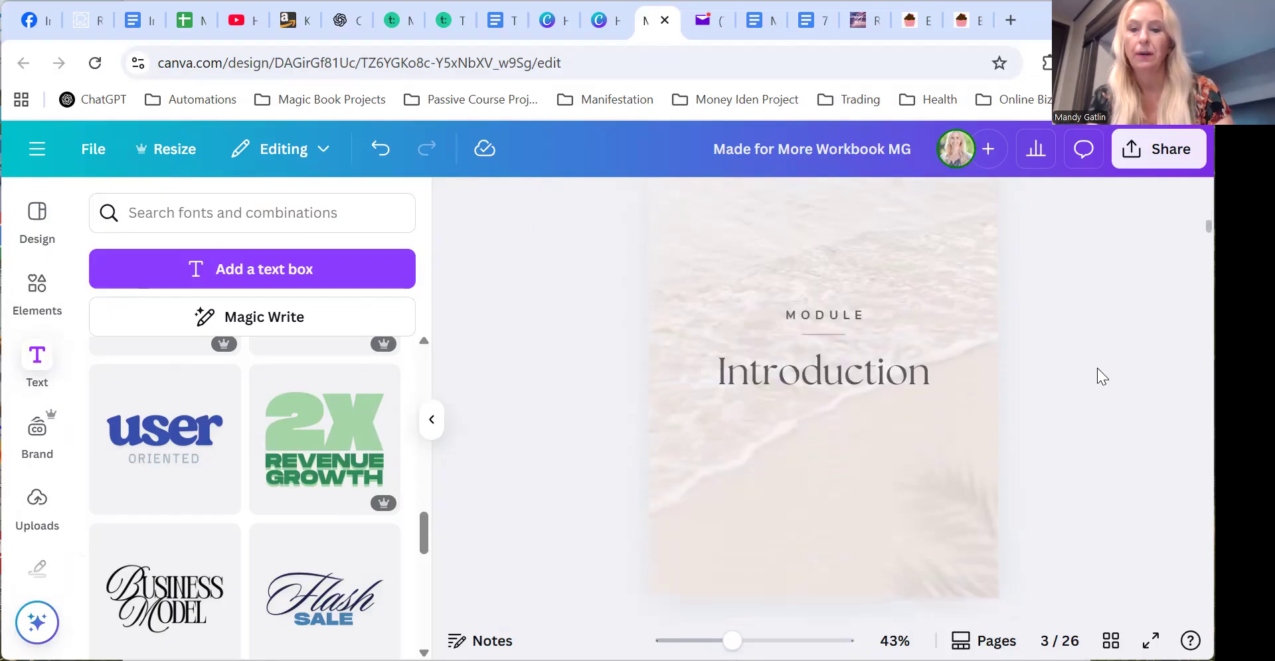
scroll(1097, 369, "down", 5)
scroll(1096, 368, "down", 3)
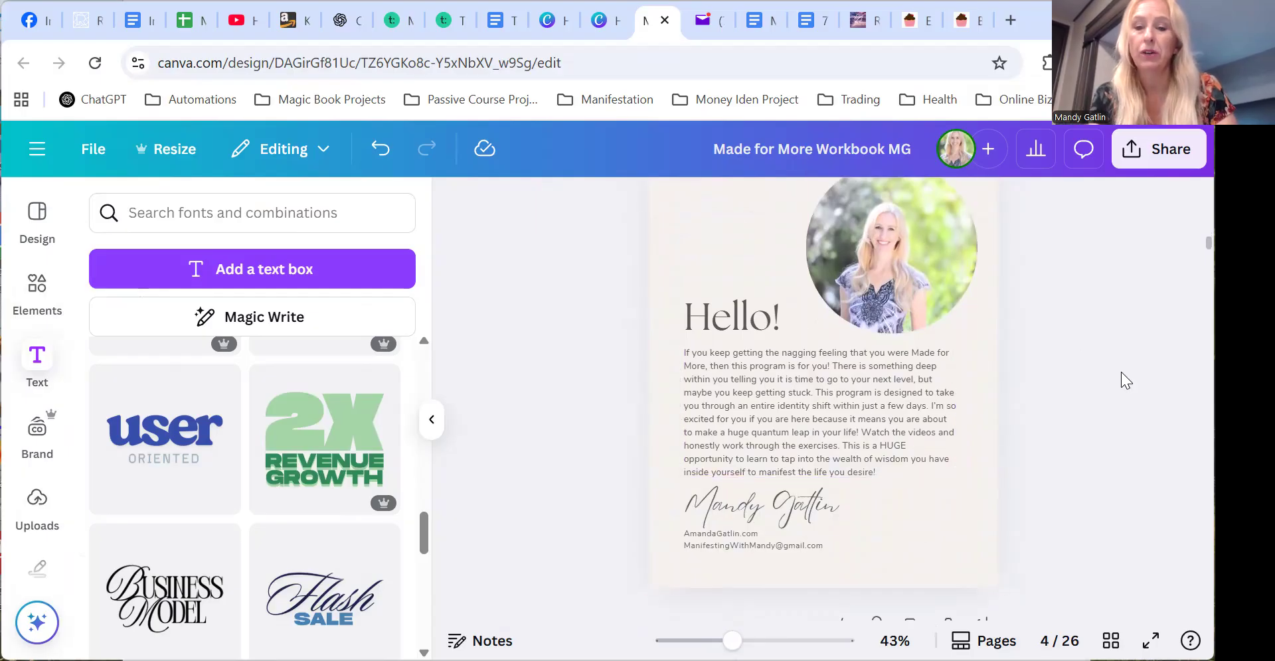
left_click(846, 381)
left_click(847, 381)
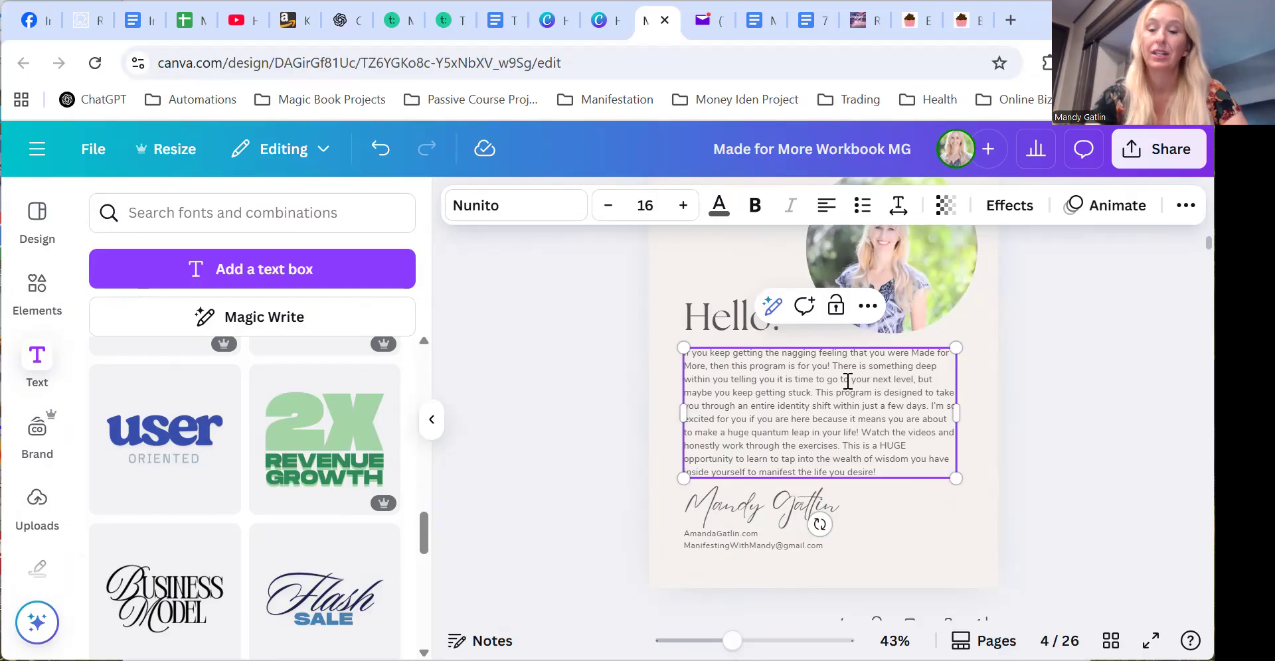
left_click(781, 392)
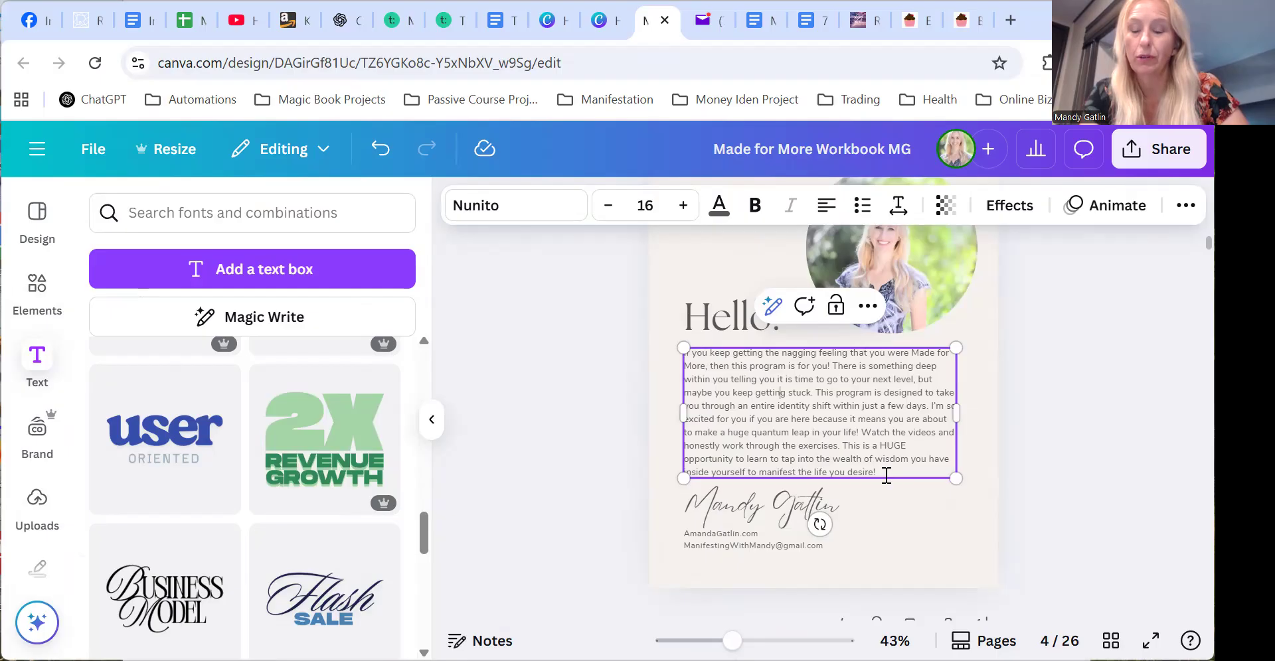
left_click(1110, 420)
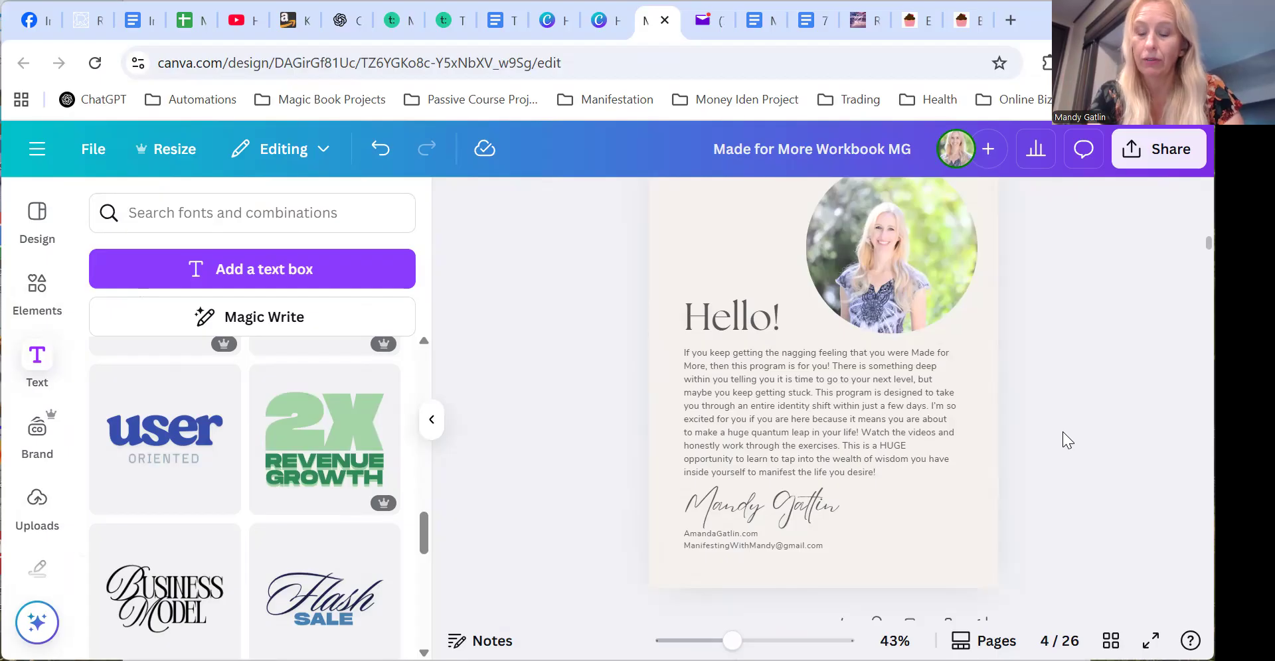
scroll(1062, 431, "down", 3)
scroll(1062, 433, "down", 5)
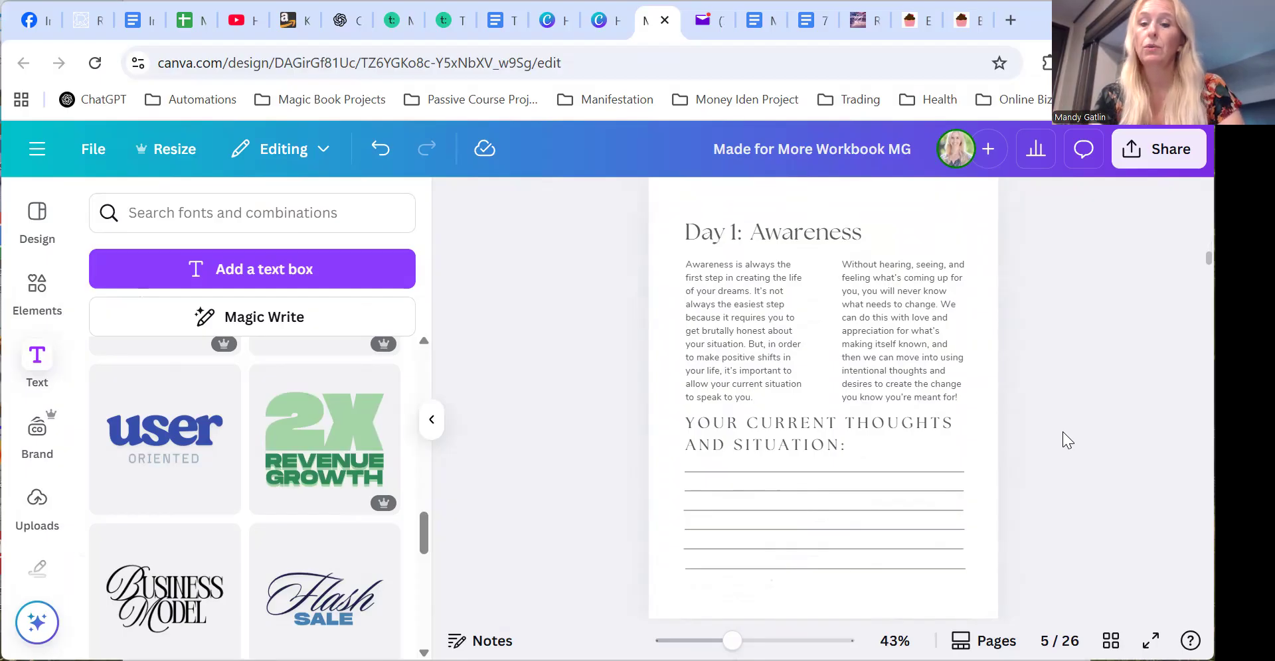
Step: Download the whole workbook as a PDF Standard file
scroll(1062, 441, "down", 1)
scroll(1063, 433, "down", 5)
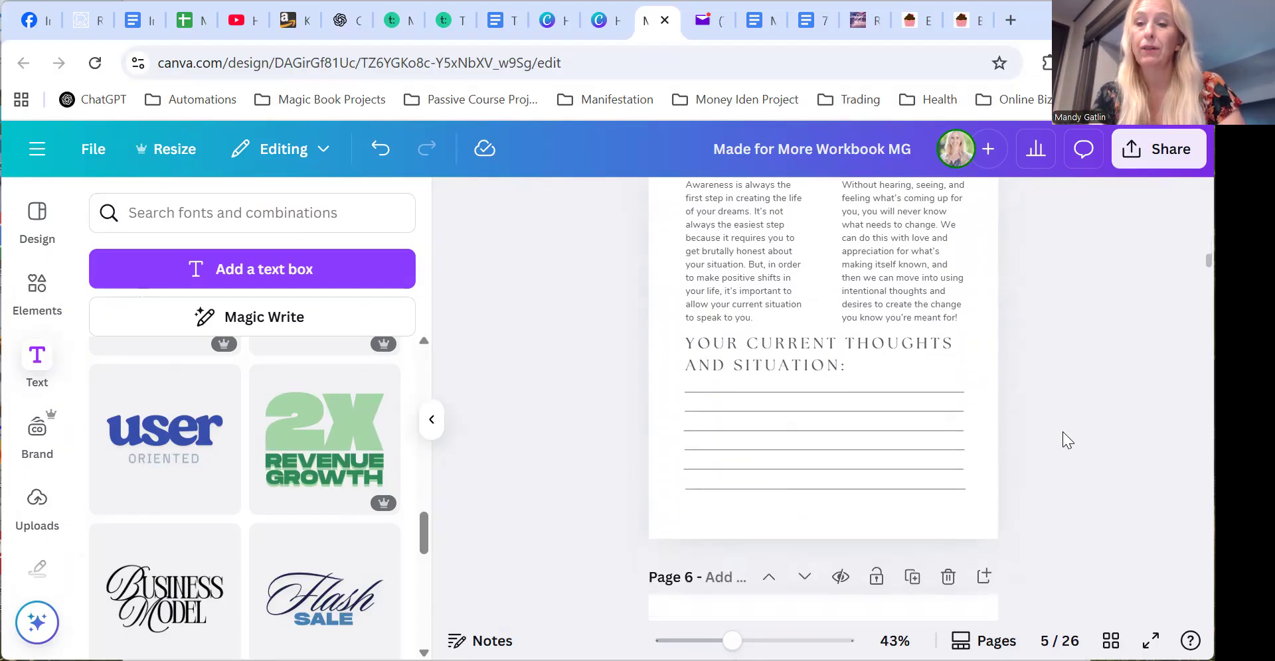
scroll(1062, 433, "down", 4)
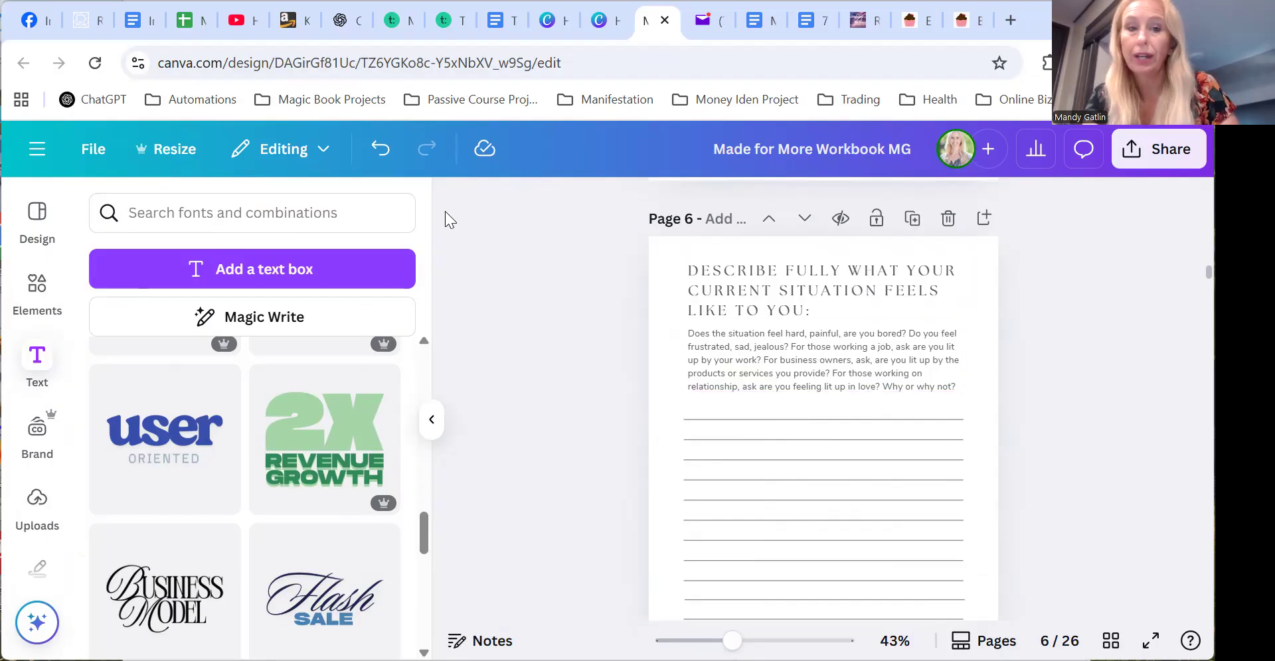
left_click(96, 149)
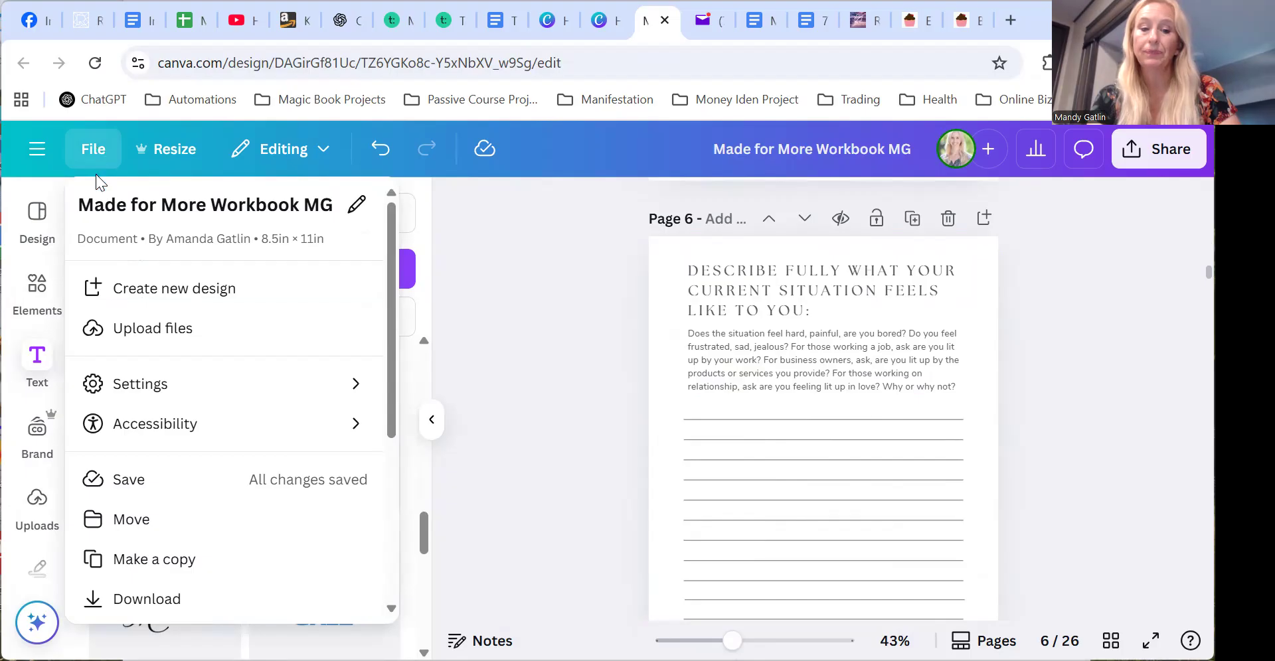
left_click(146, 599)
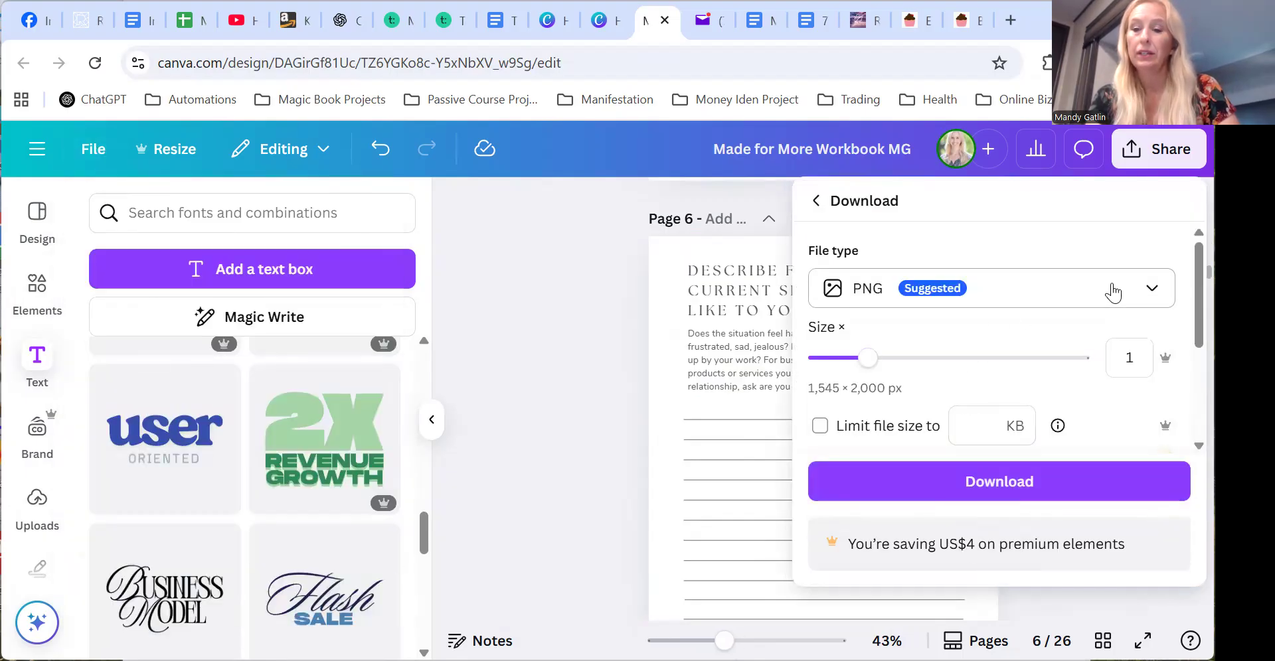
left_click(1141, 290)
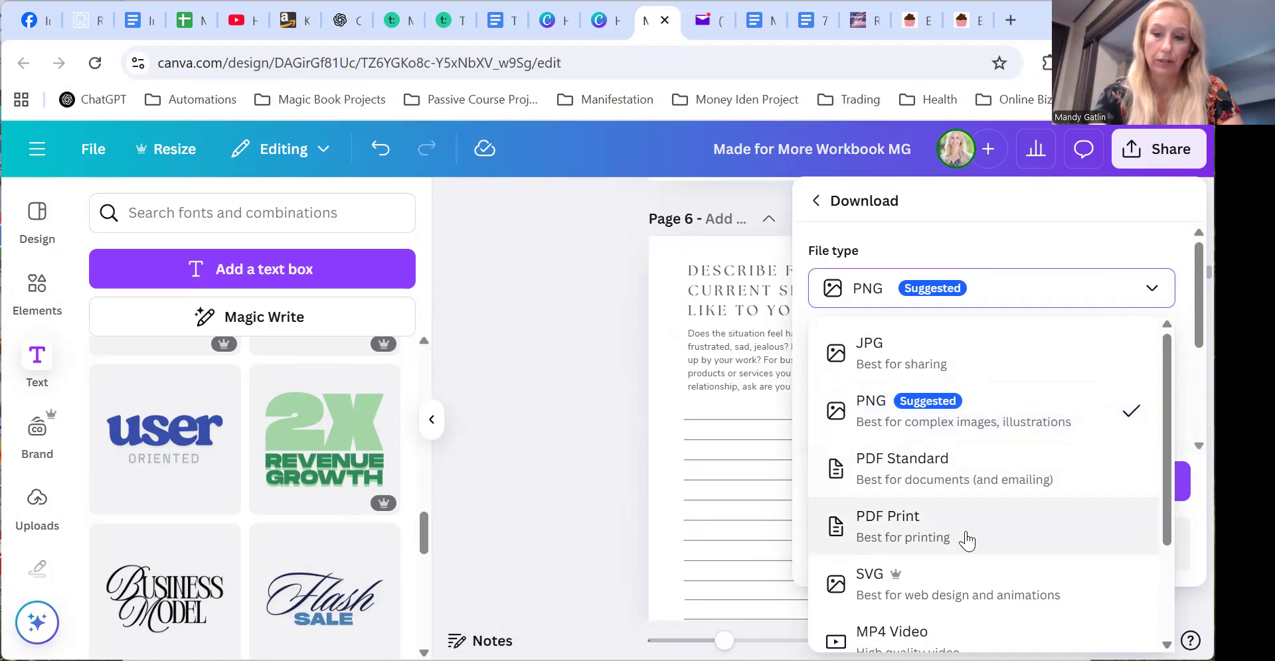
left_click(968, 472)
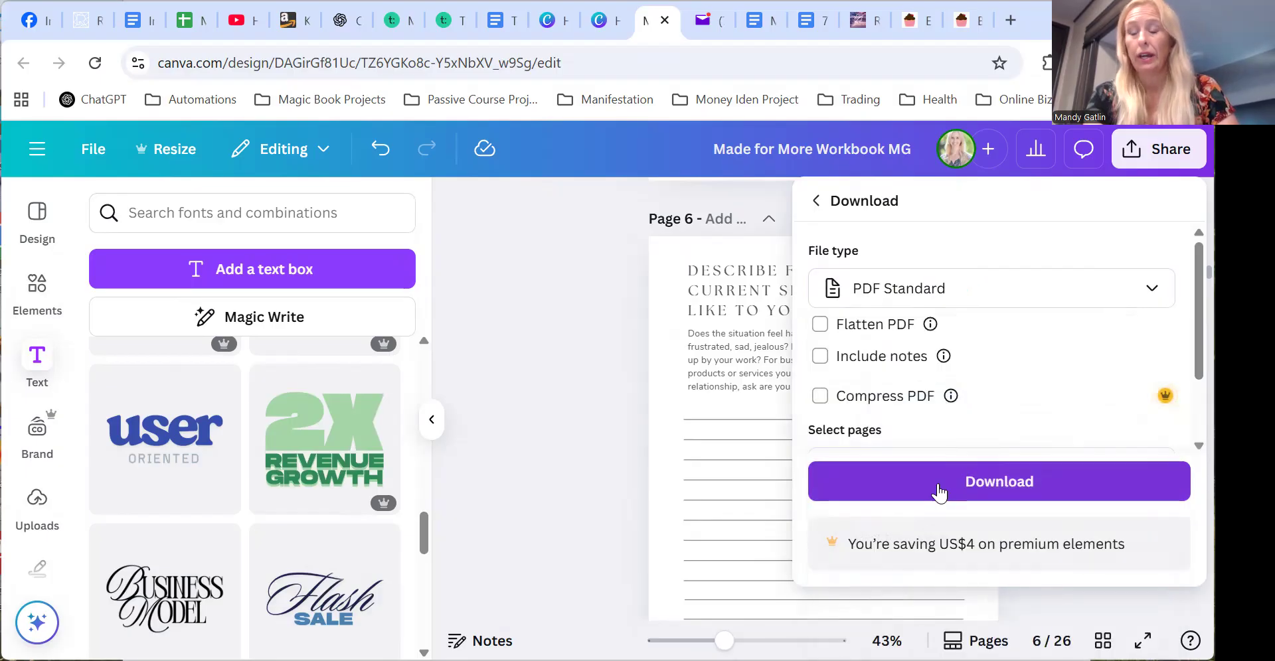
left_click(939, 491)
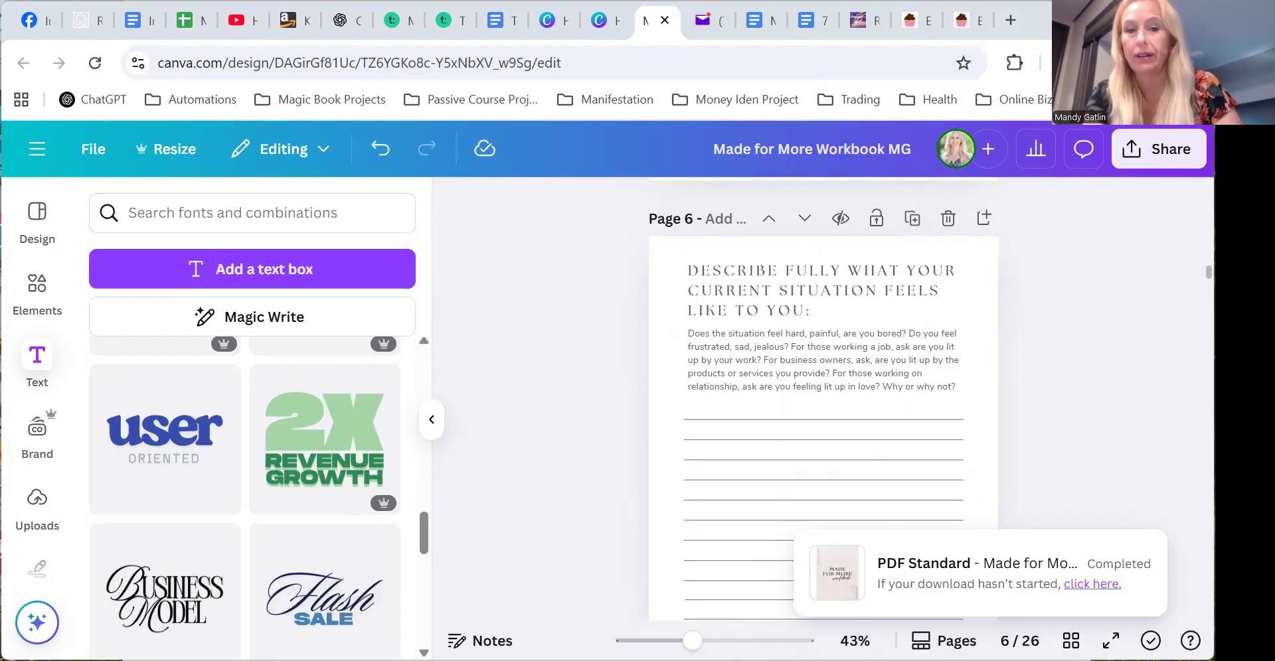
Step: Switch to Teachable, open the "Welcome and Course Overview" lesson, and check and save its introductory text block
left_click(397, 23)
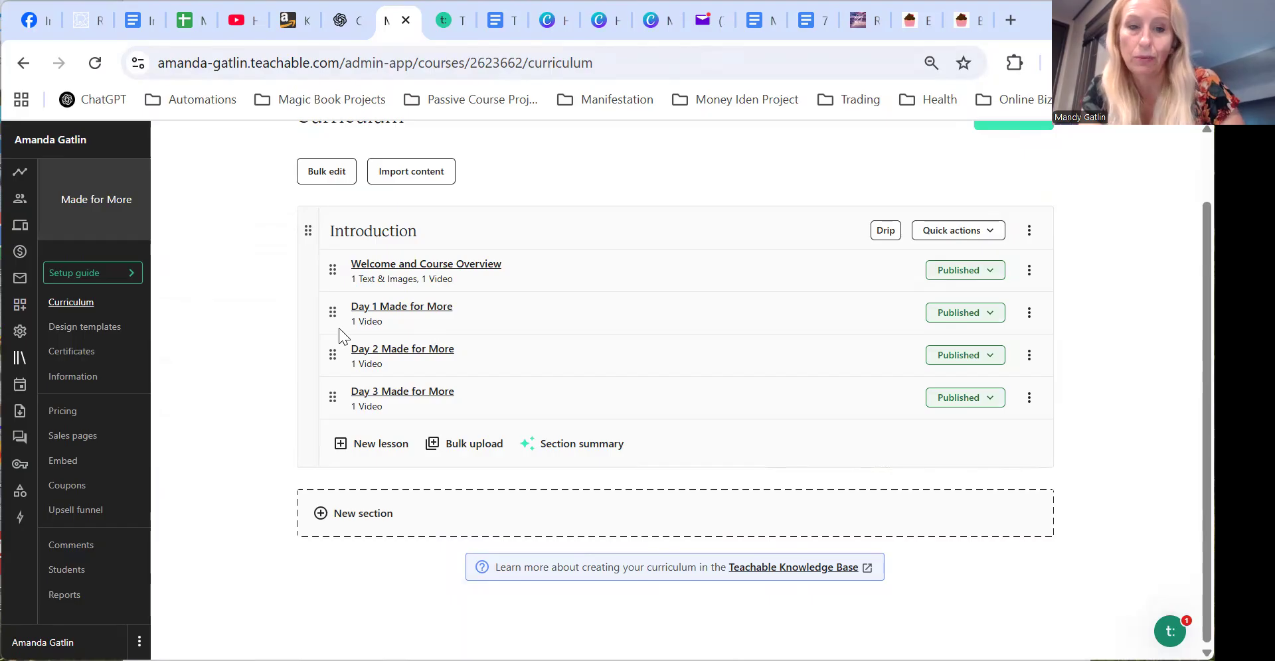
left_click(431, 266)
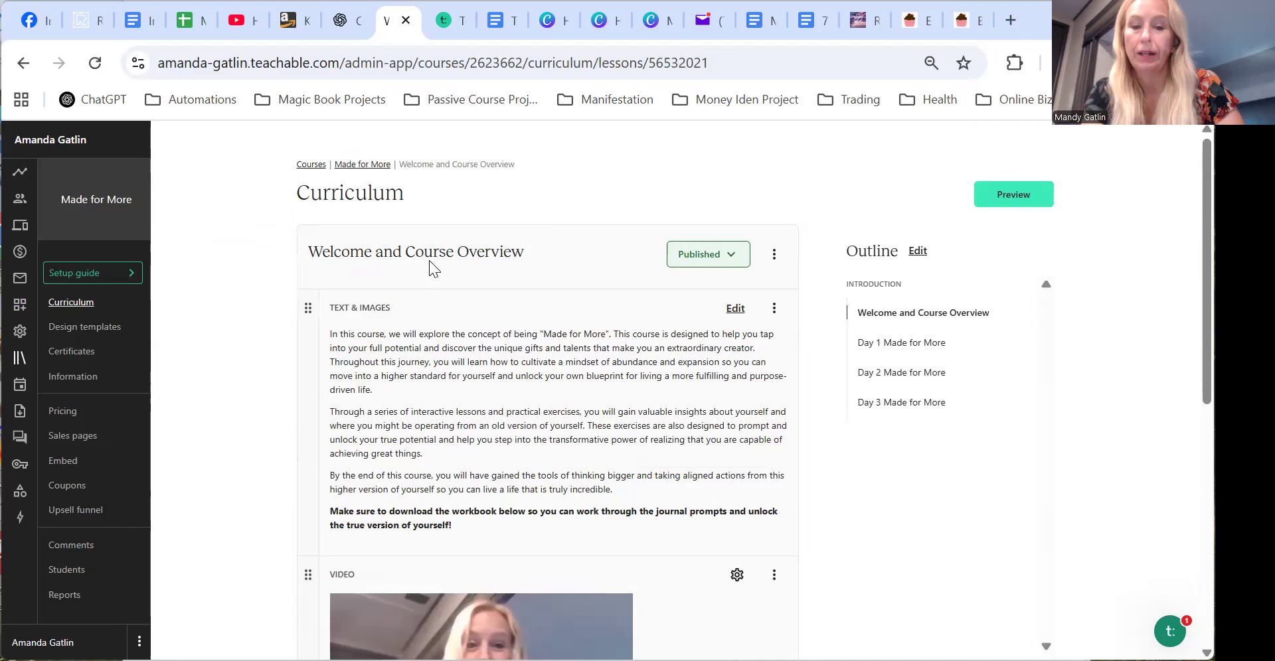
left_click(733, 311)
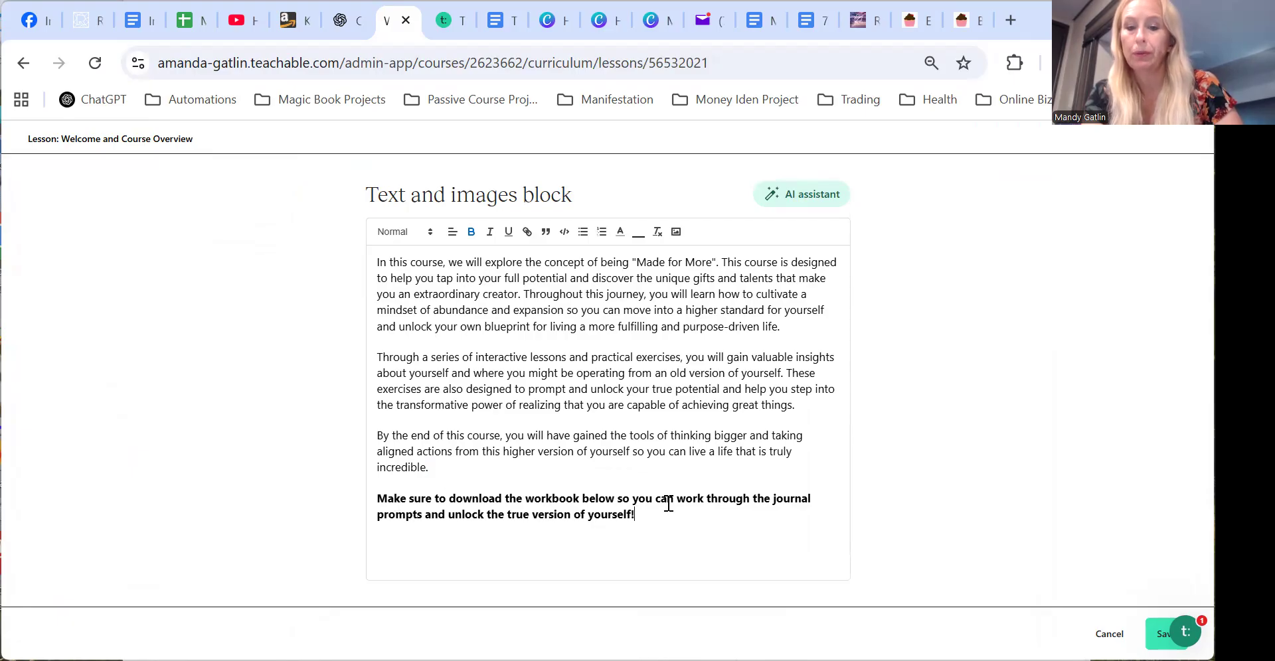
left_click(807, 506)
left_click(1162, 634)
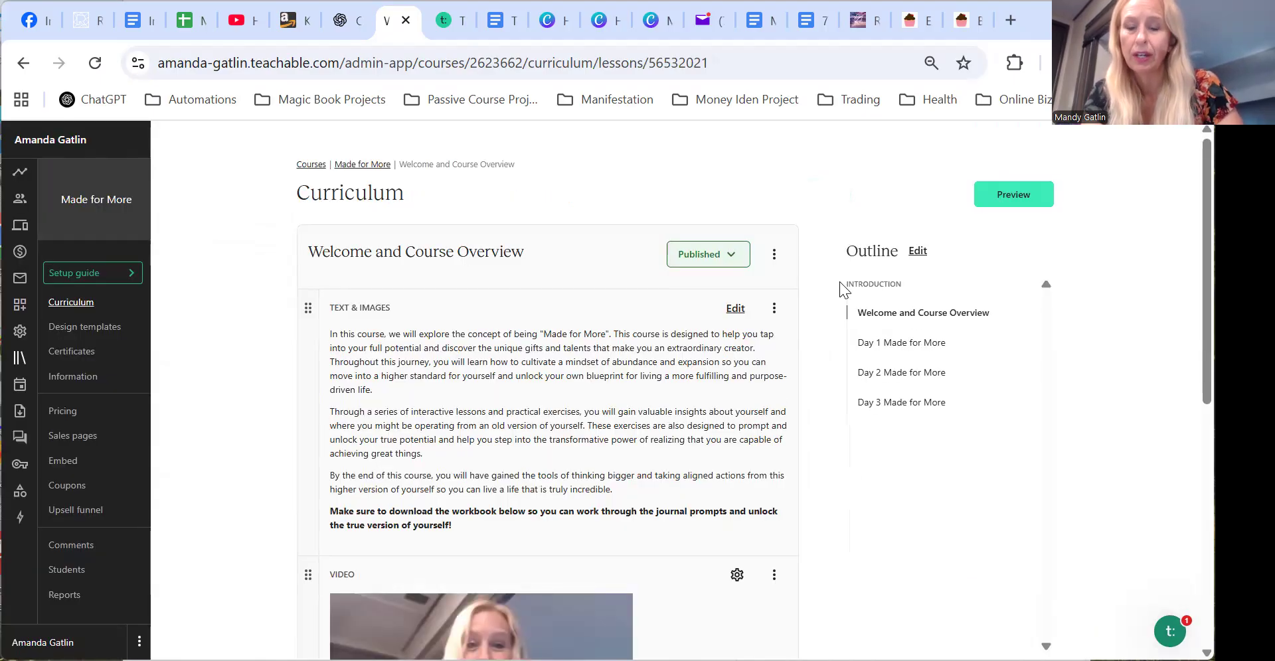
Step: Add a PDF viewer below the lesson's intro video and upload "Made for More Workbook MG.pdf" from the device
scroll(688, 293, "down", 4)
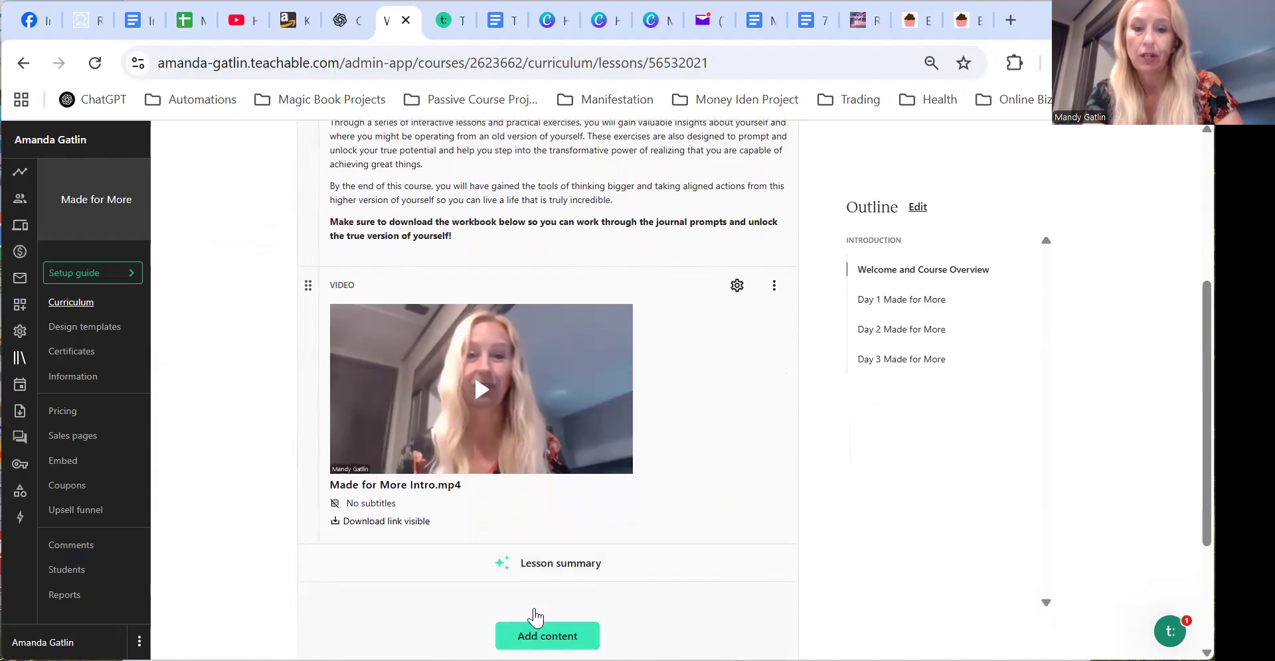
left_click(591, 635)
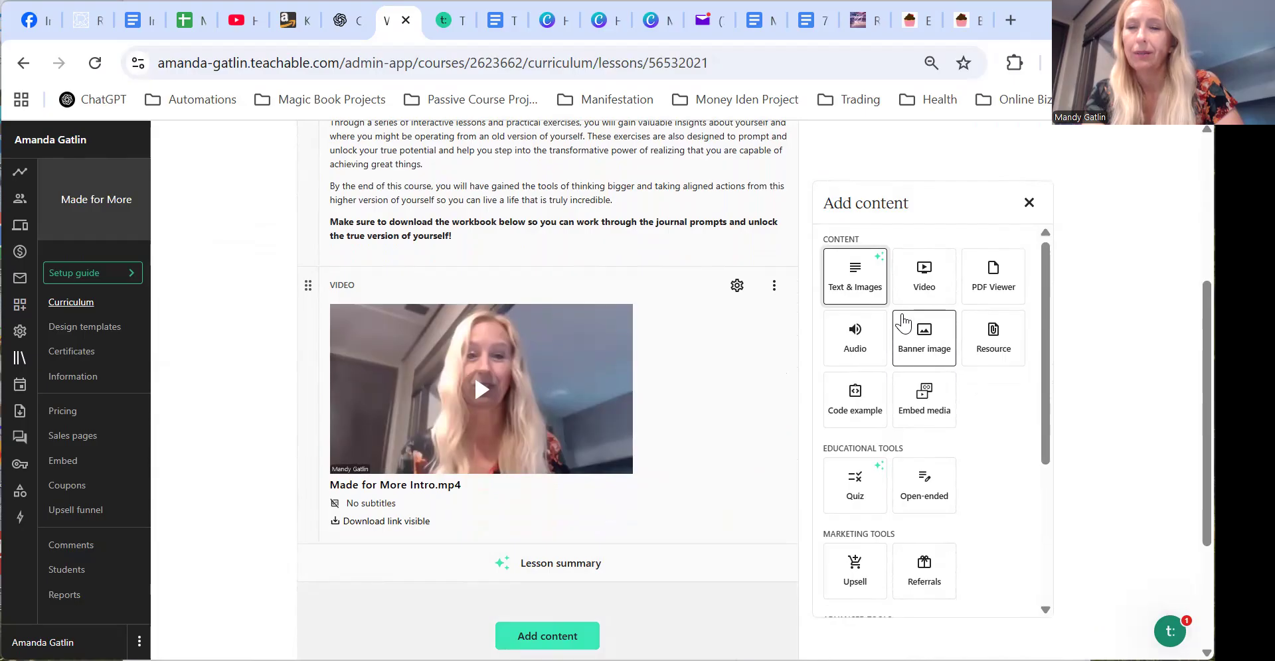
left_click(990, 275)
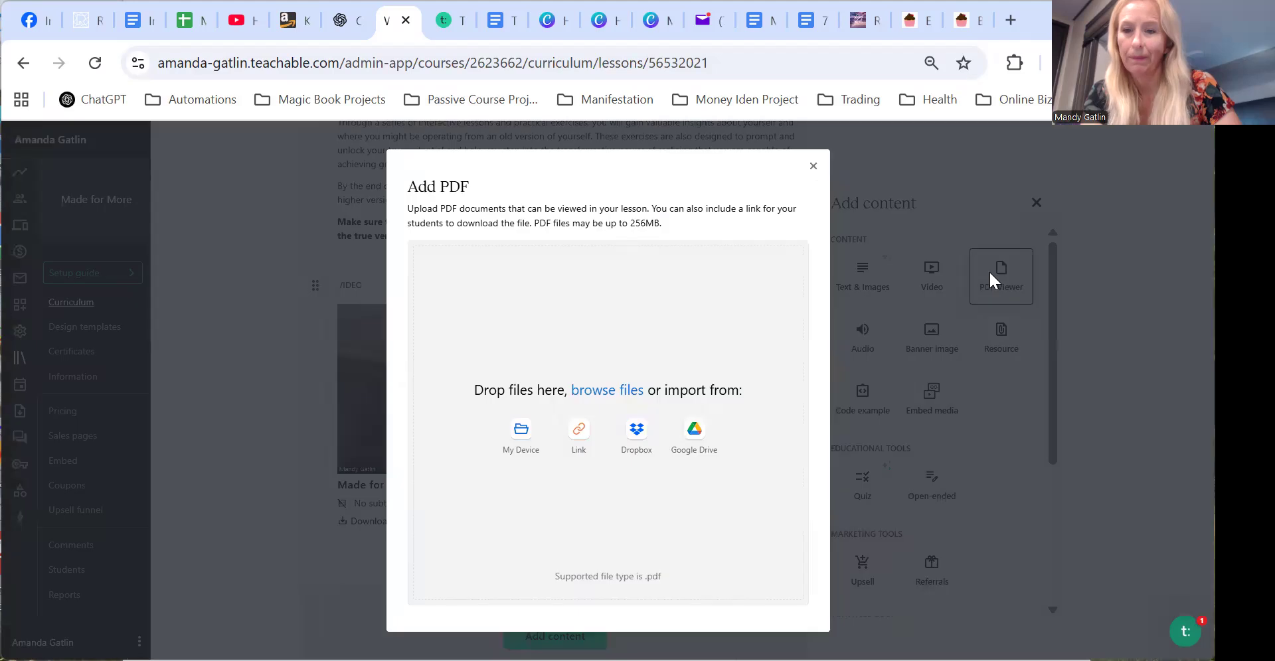
left_click(521, 433)
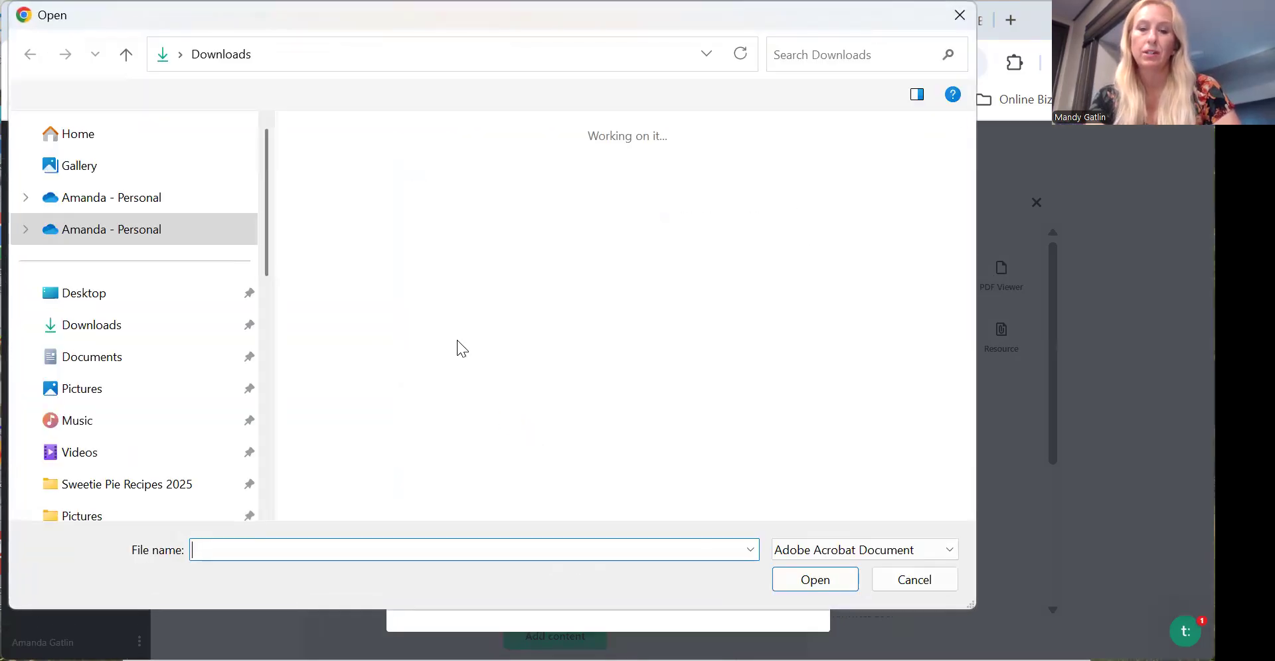
double_click(410, 230)
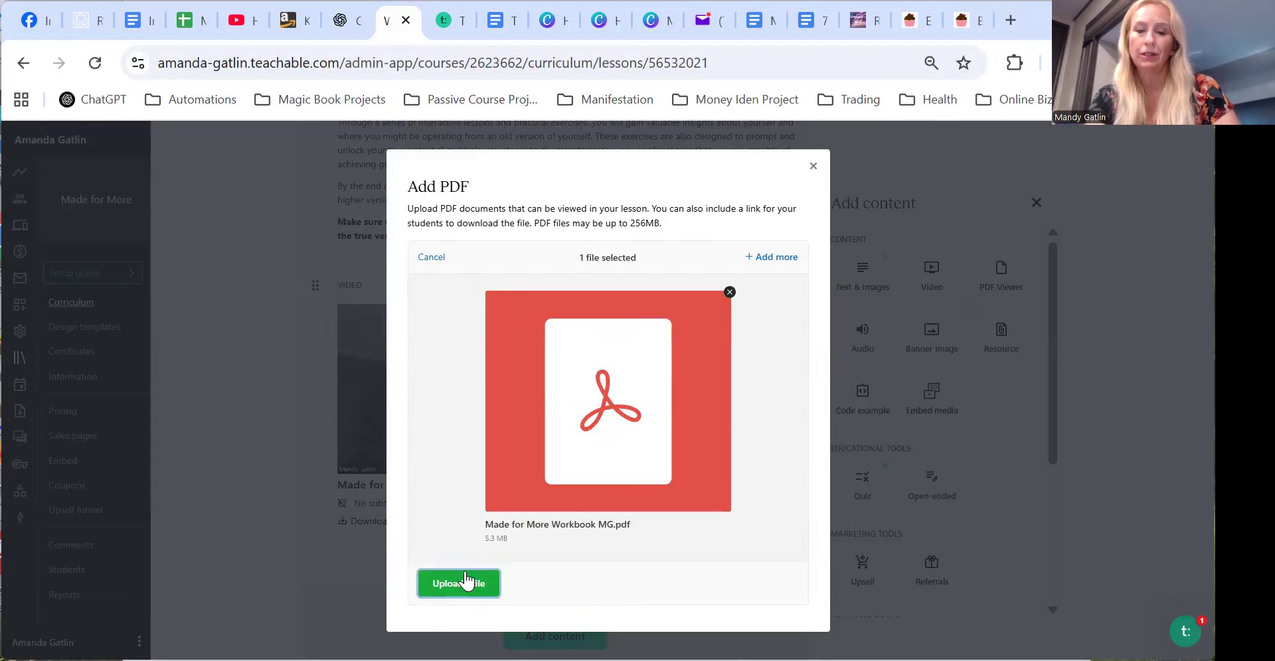
left_click(458, 584)
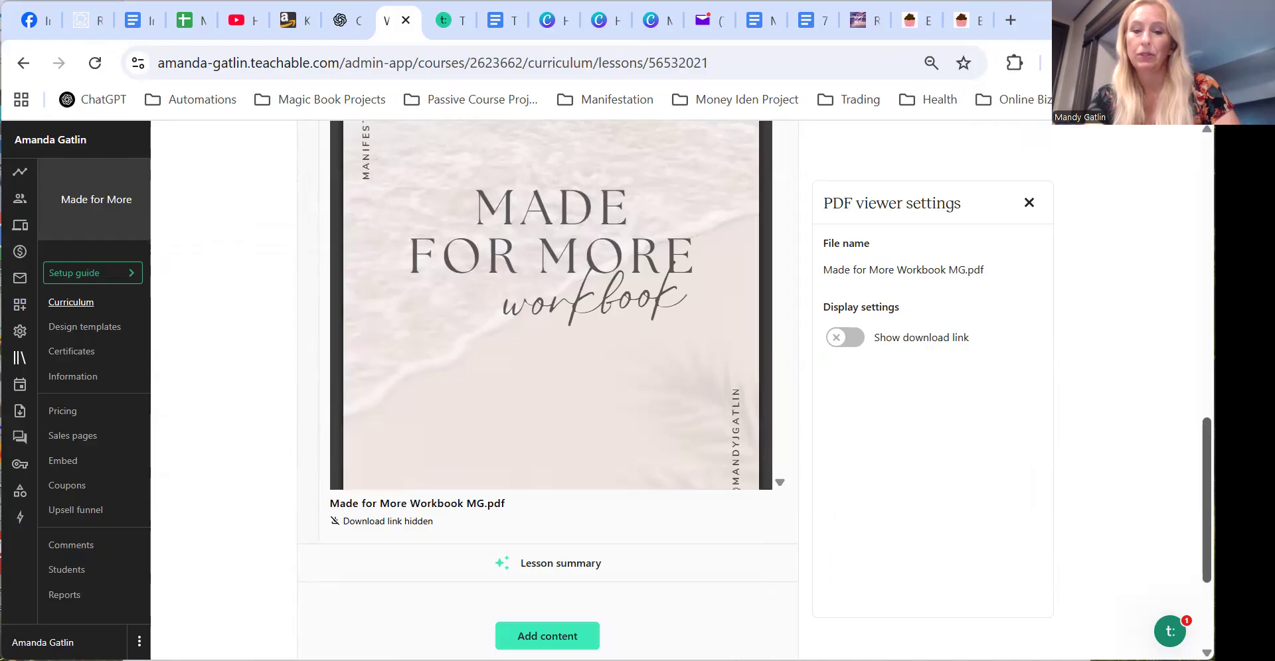
Step: Enable the download link for the workbook PDF in its viewer settings
scroll(551, 392, "up", 3)
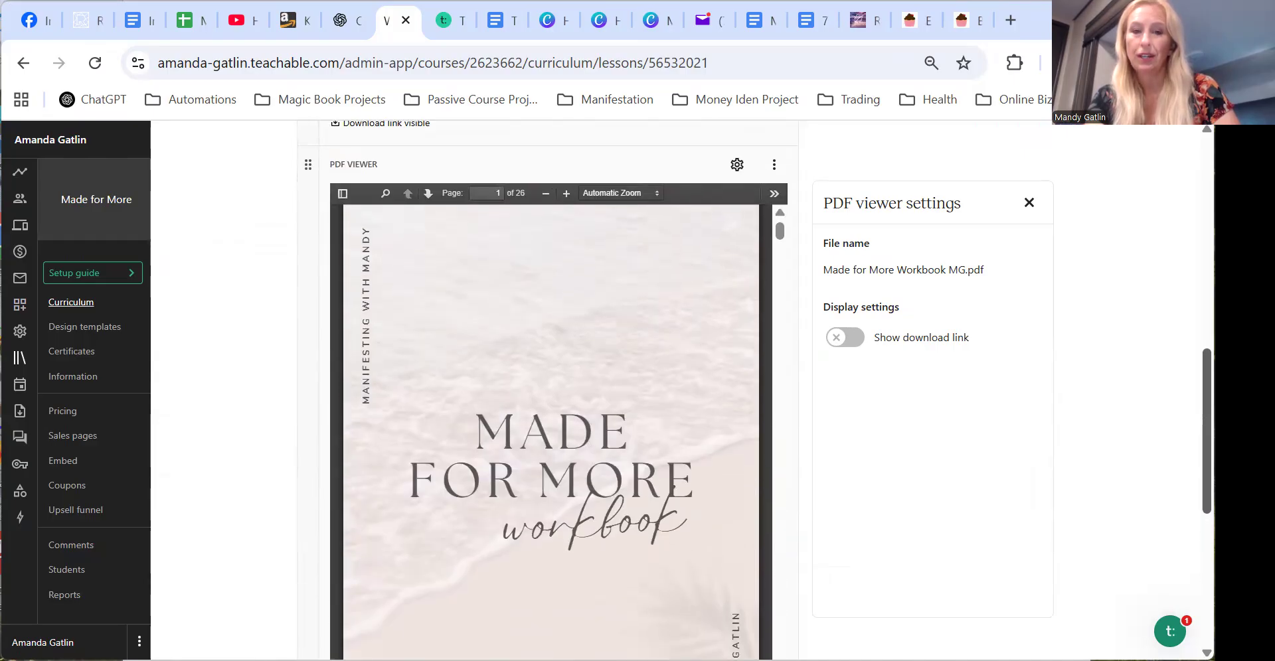
scroll(551, 392, "down", 4)
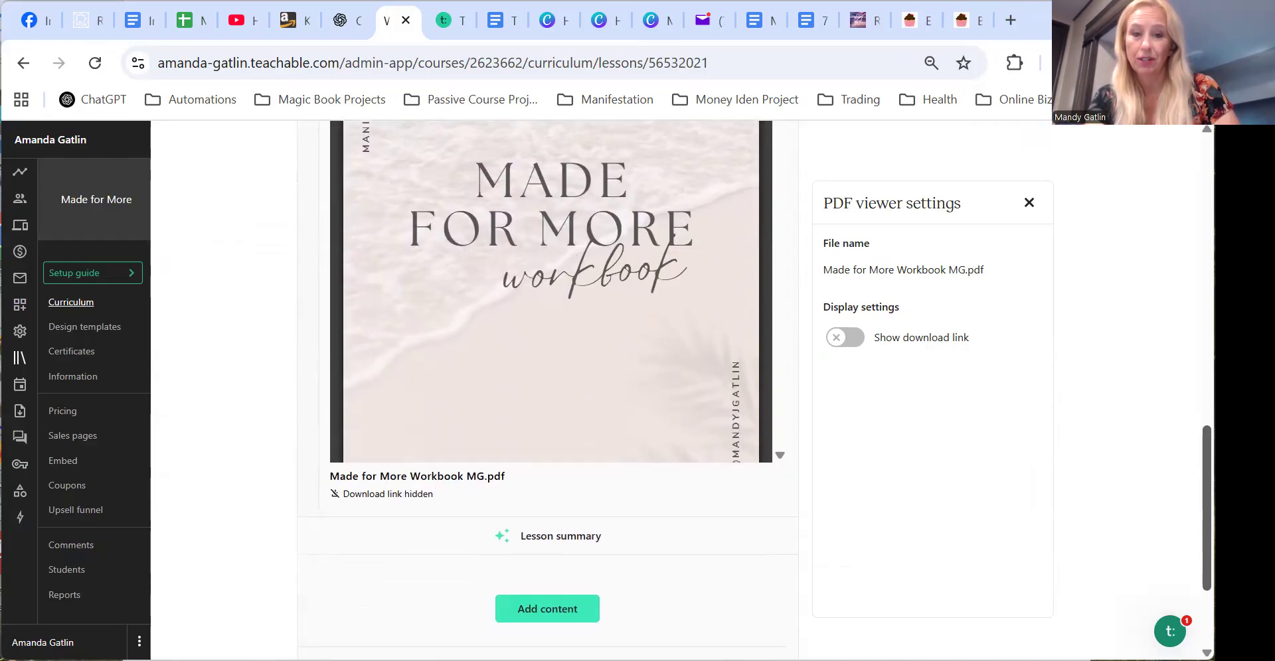
scroll(551, 392, "down", 1)
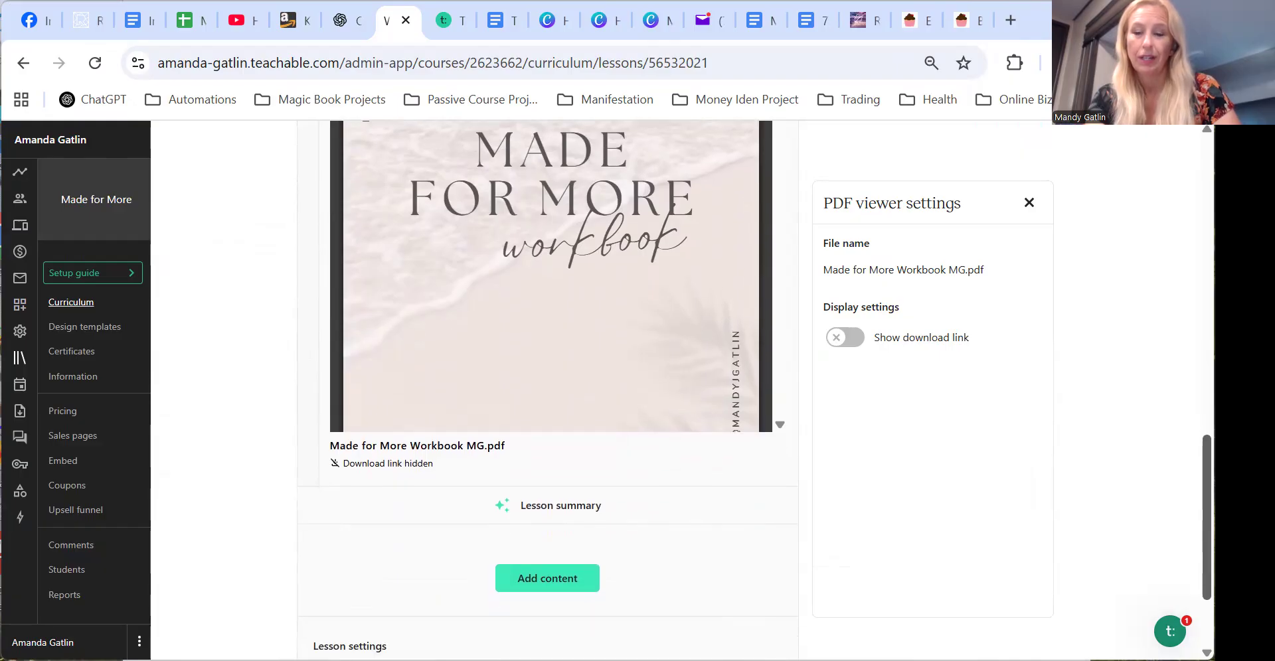
scroll(551, 391, "up", 6)
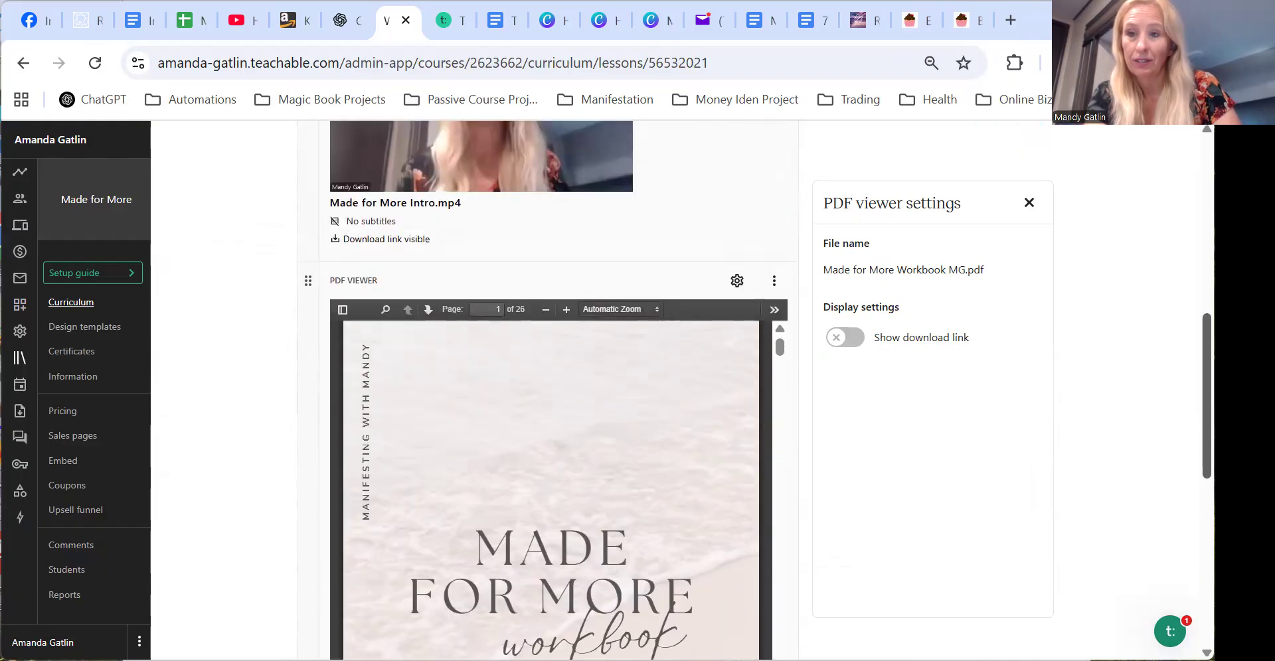
left_click(775, 282)
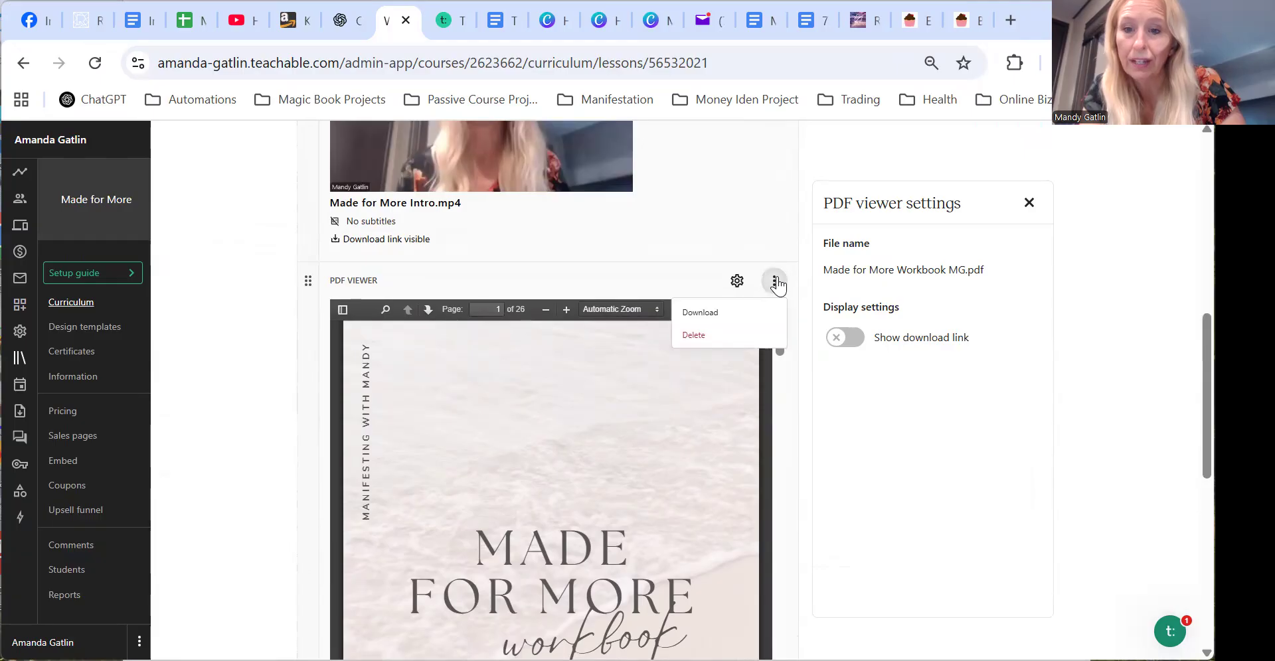
left_click(738, 284)
left_click(739, 283)
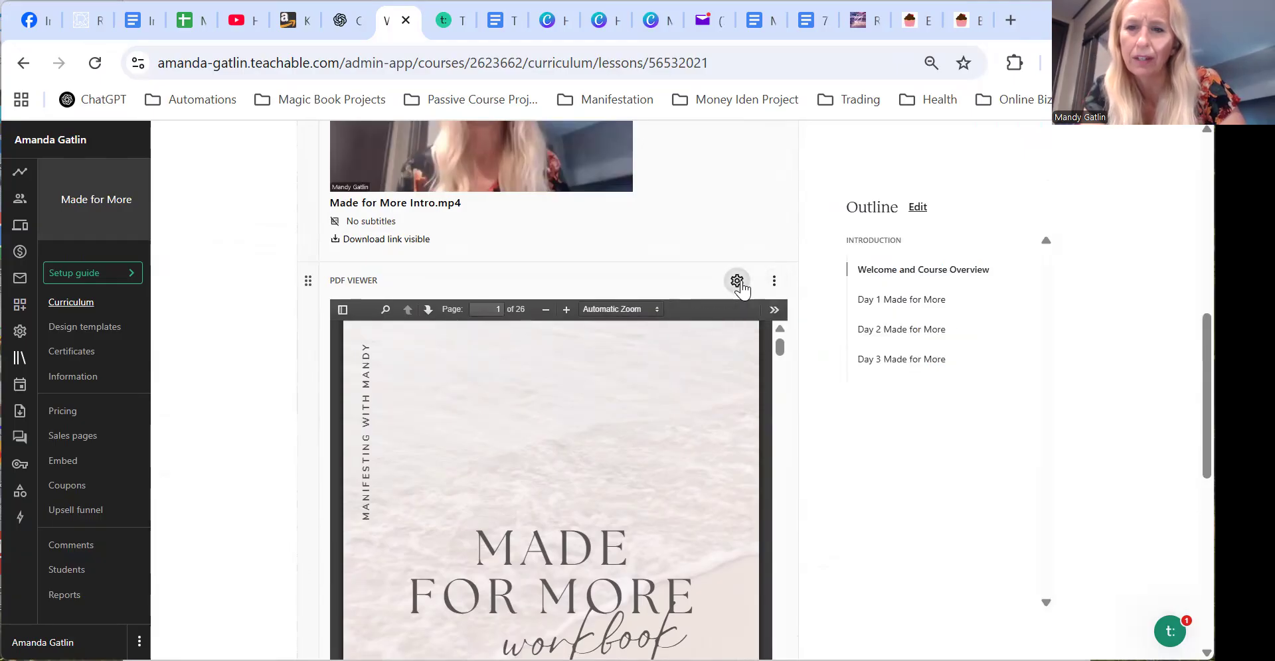
left_click(737, 281)
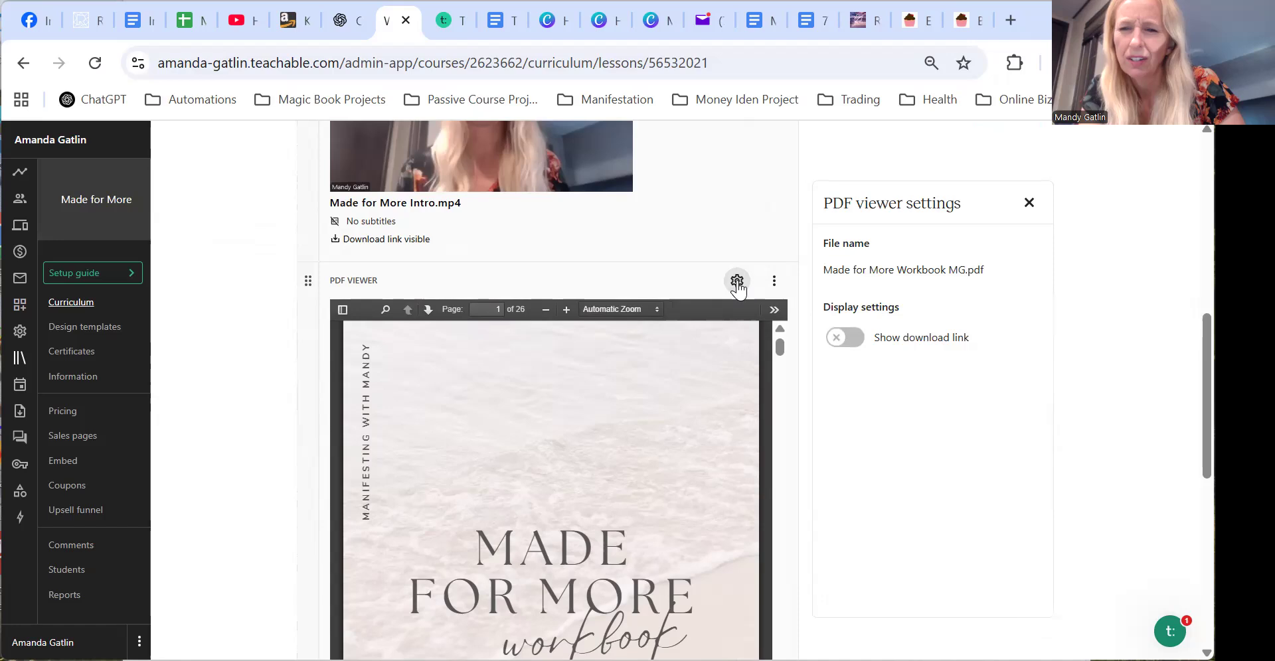
left_click(842, 351)
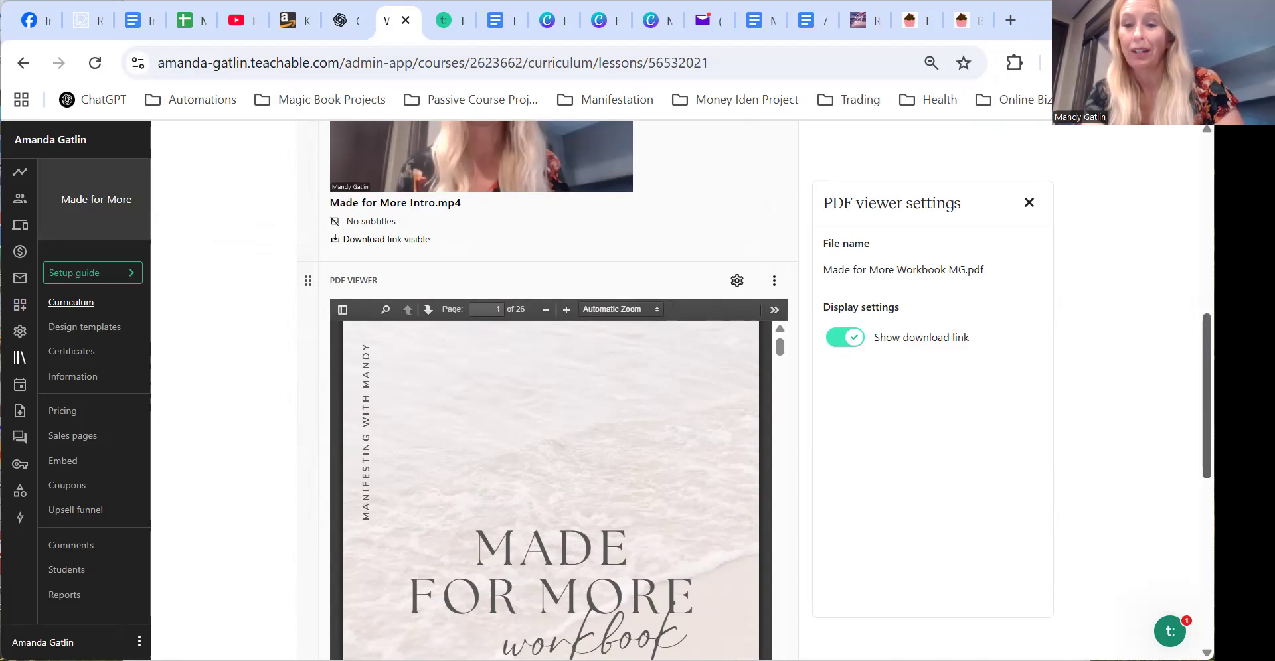
Step: Review the lesson from the workbook PDF and lesson settings back to the introductory text
scroll(551, 392, "down", 5)
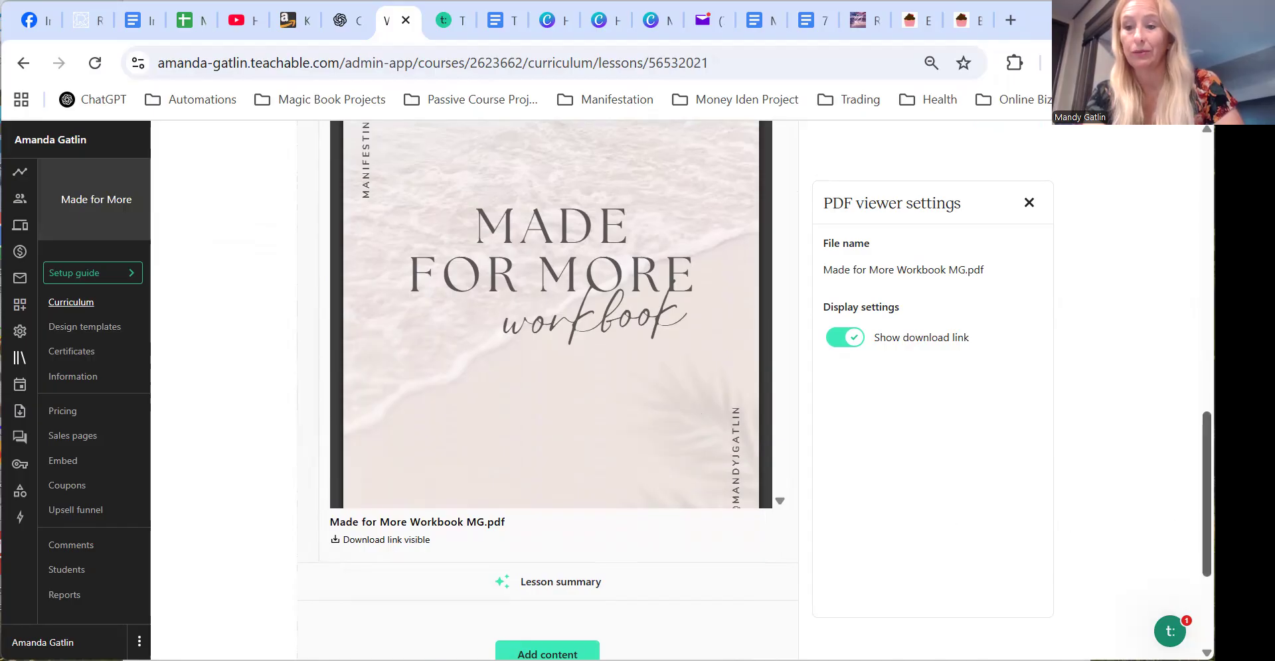
scroll(555, 392, "up", 8)
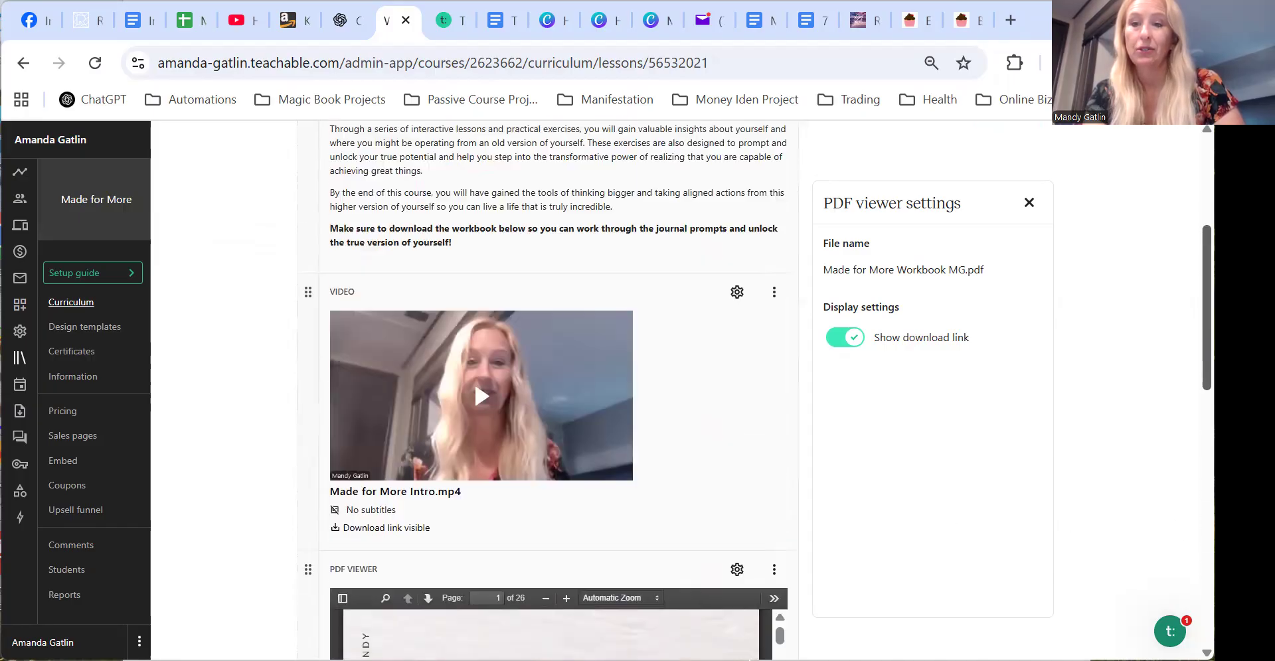
scroll(554, 391, "down", 12)
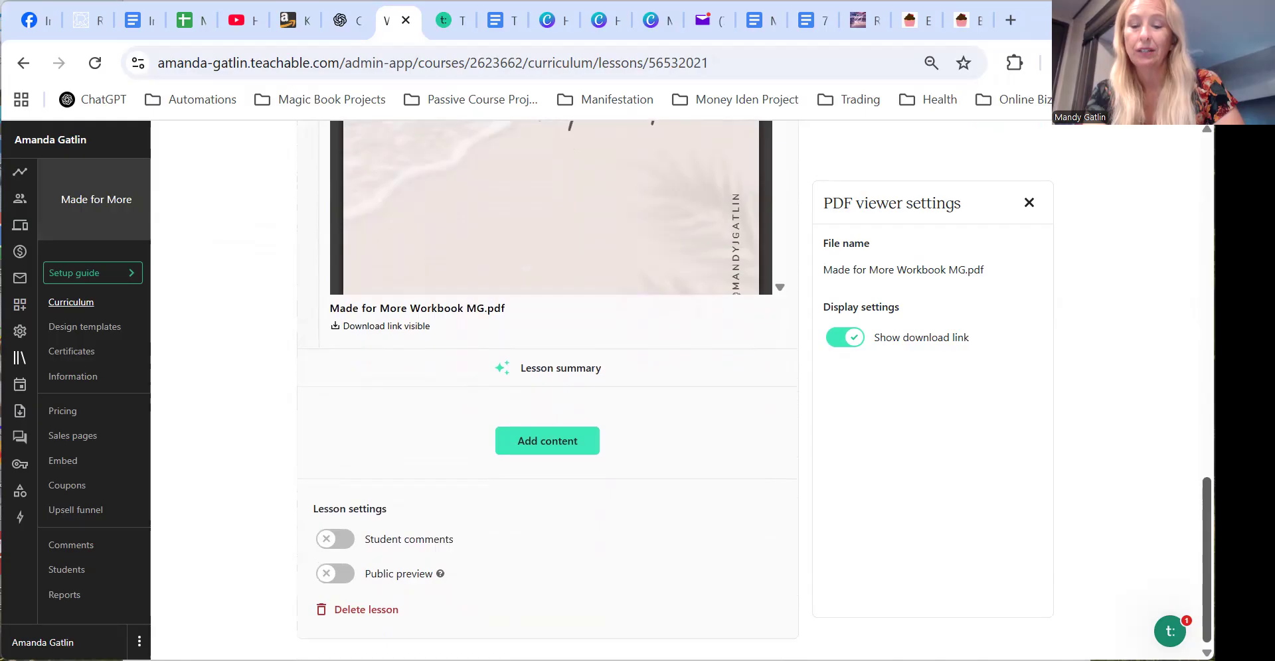
scroll(547, 392, "up", 12)
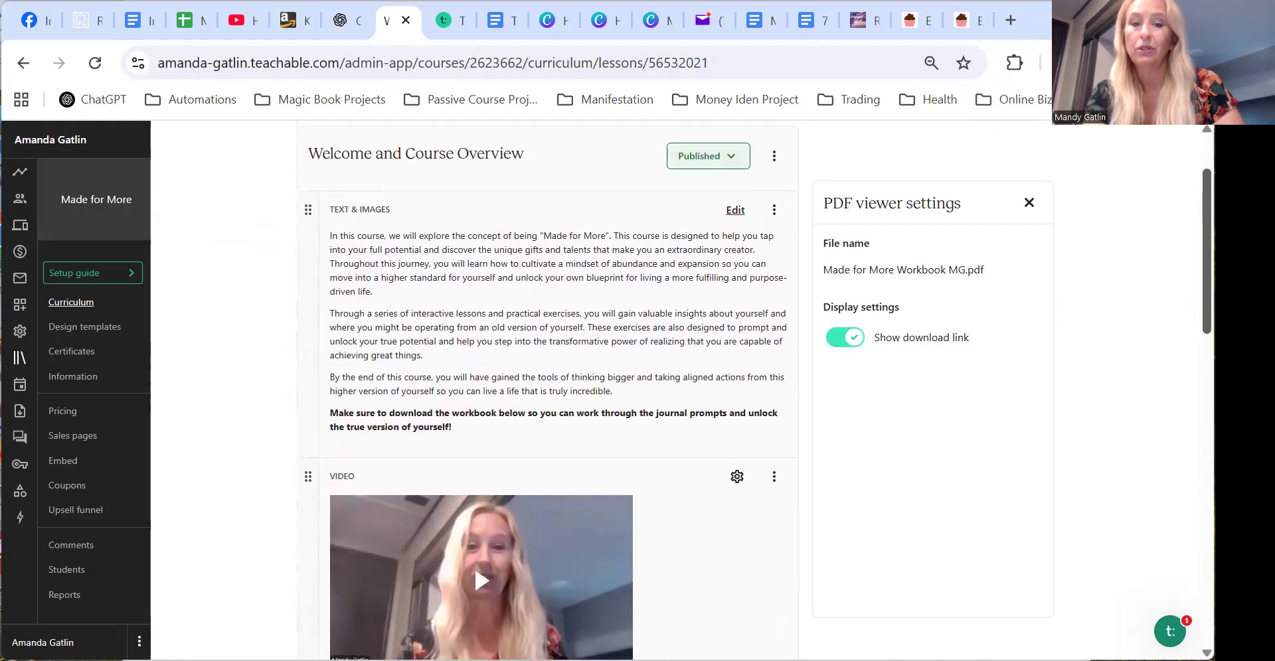
scroll(723, 311, "up", 1)
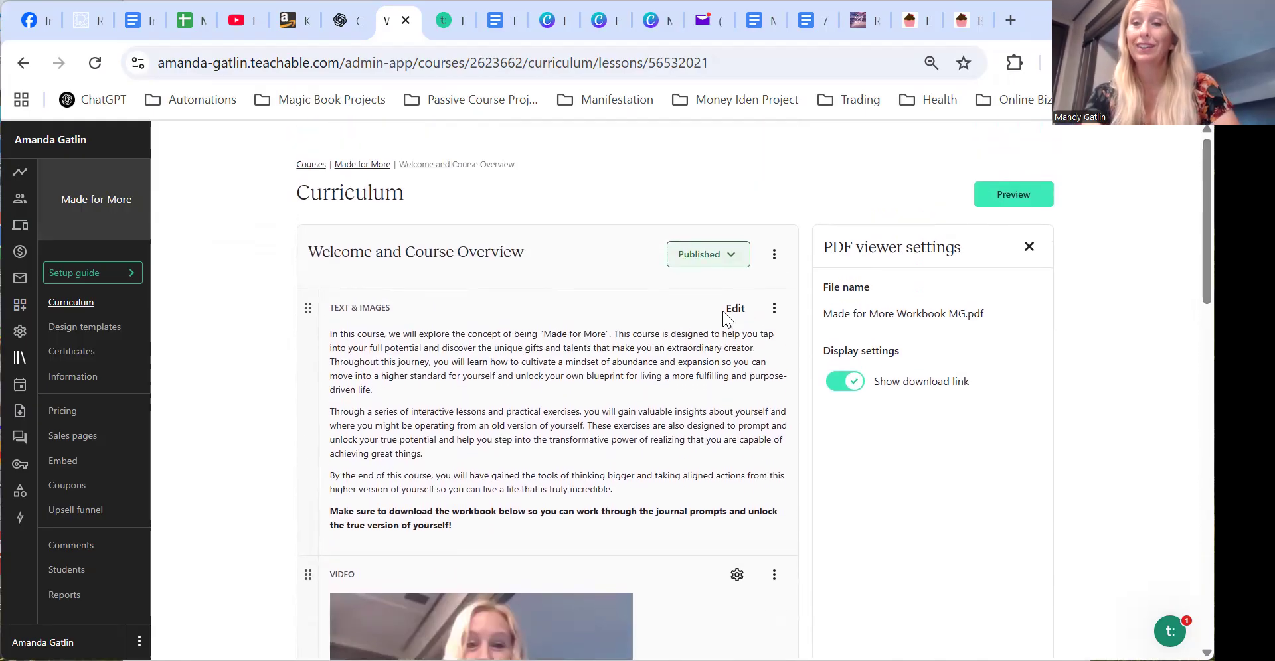